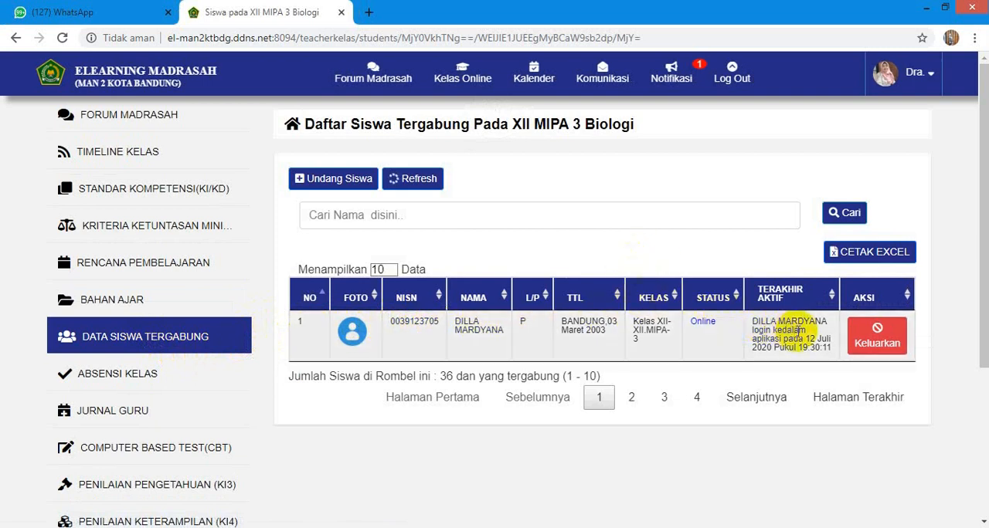
- Start removing the listed student from the class and cancel at the confirmation
click(877, 346)
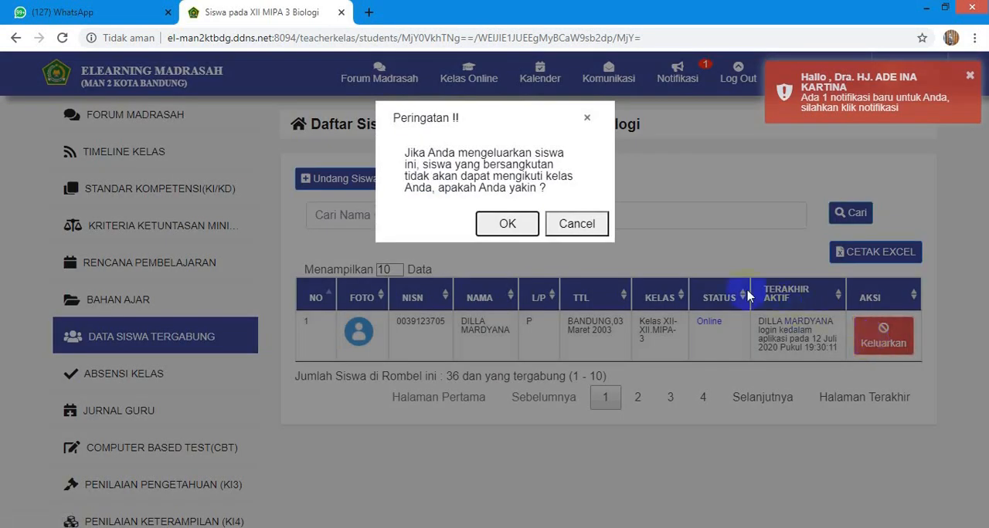
click(578, 228)
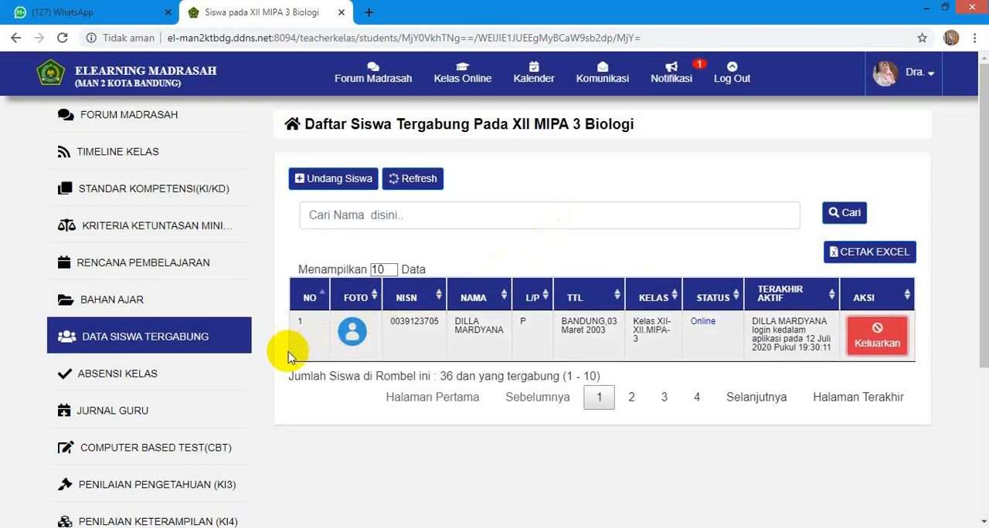
- View the class attendance for XII MIPA 3 Biologi, checking both the class attendance recap and the E-learning attendance confirmation recap
click(145, 383)
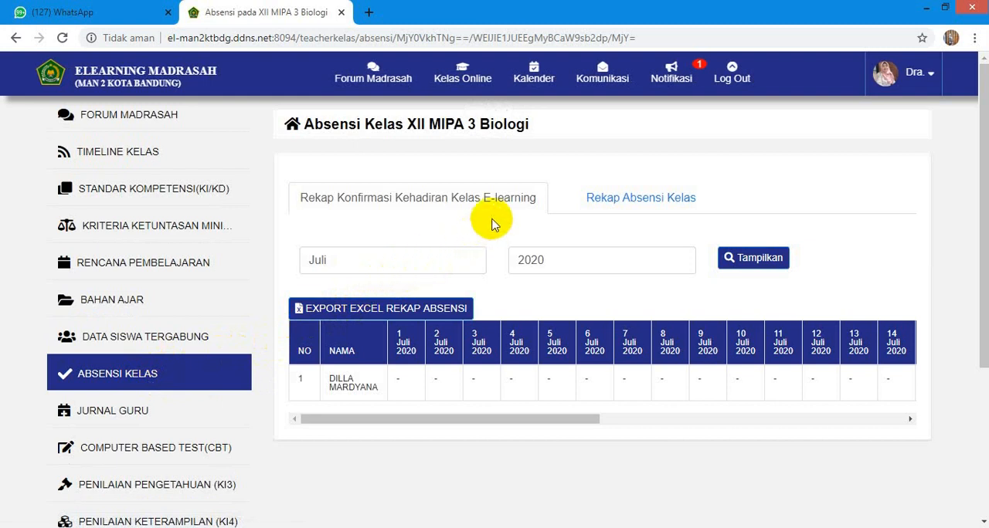
click(615, 202)
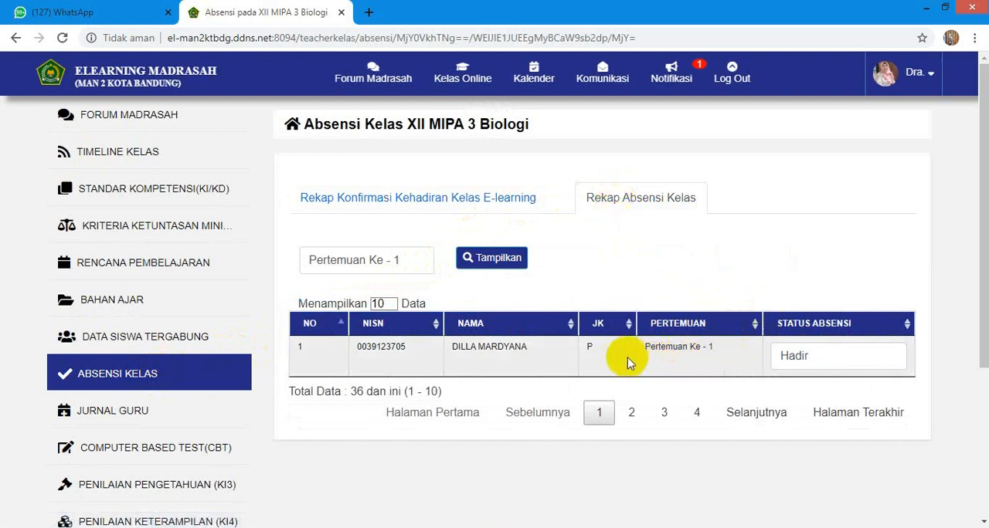
click(475, 201)
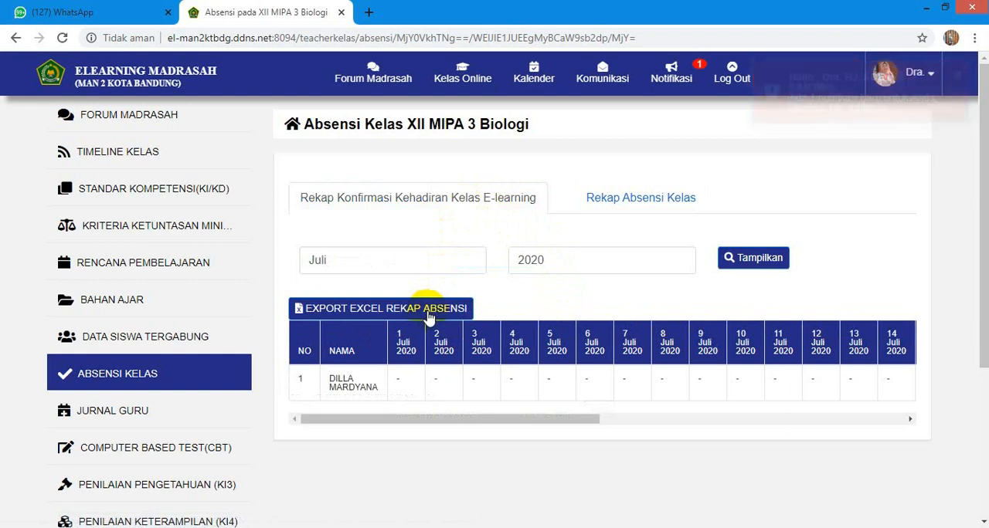
scroll(418, 325, down, 1)
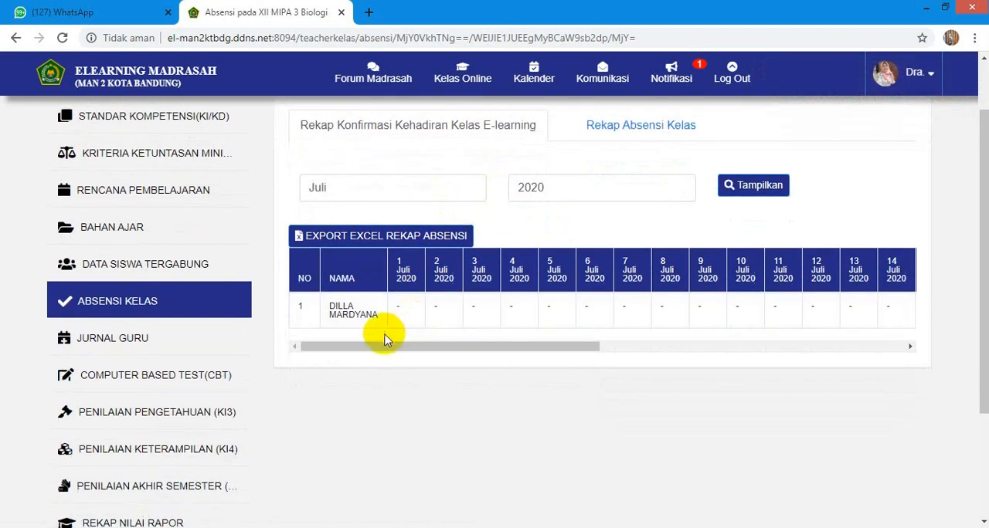
- Start a new teacher journal entry for the listed student with the behaviour "sangat aktif dalam mengikuti proses pembelajaran"
click(131, 343)
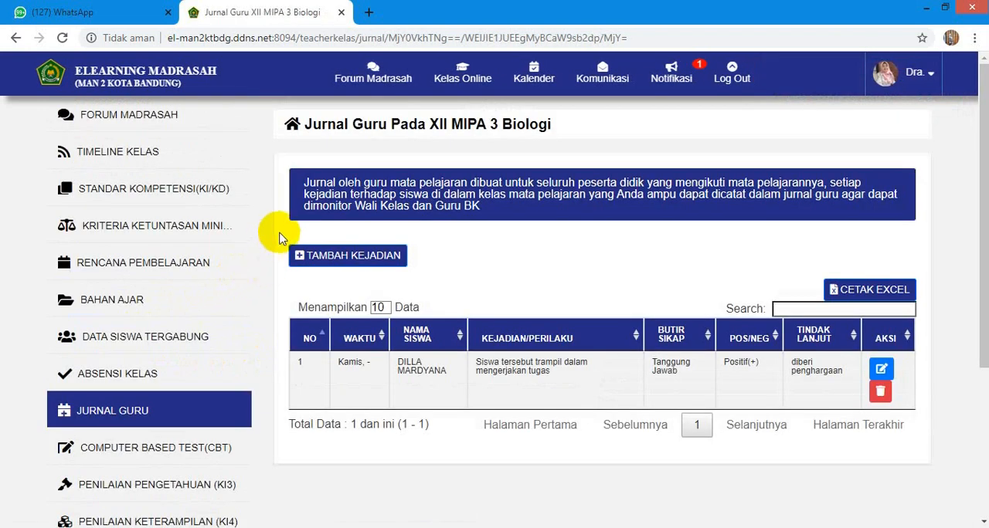
click(328, 262)
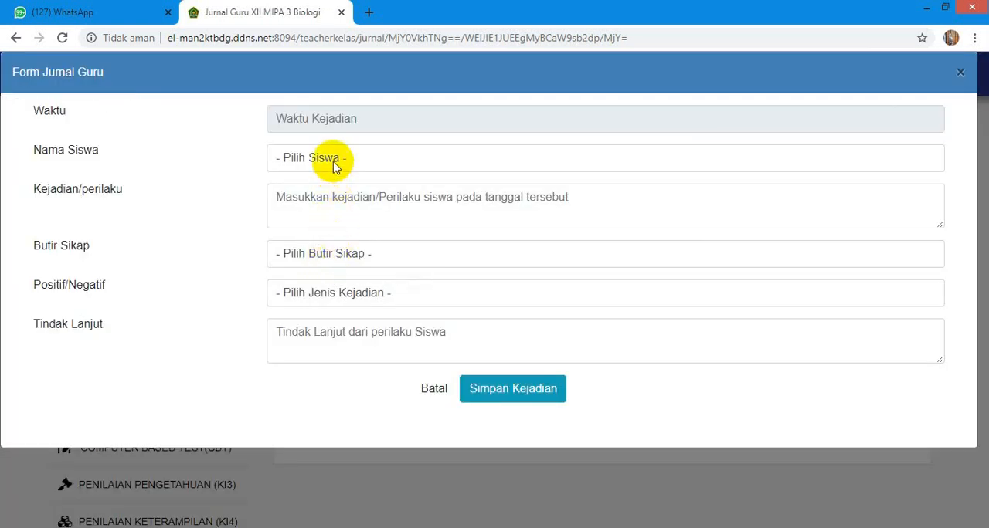
click(333, 163)
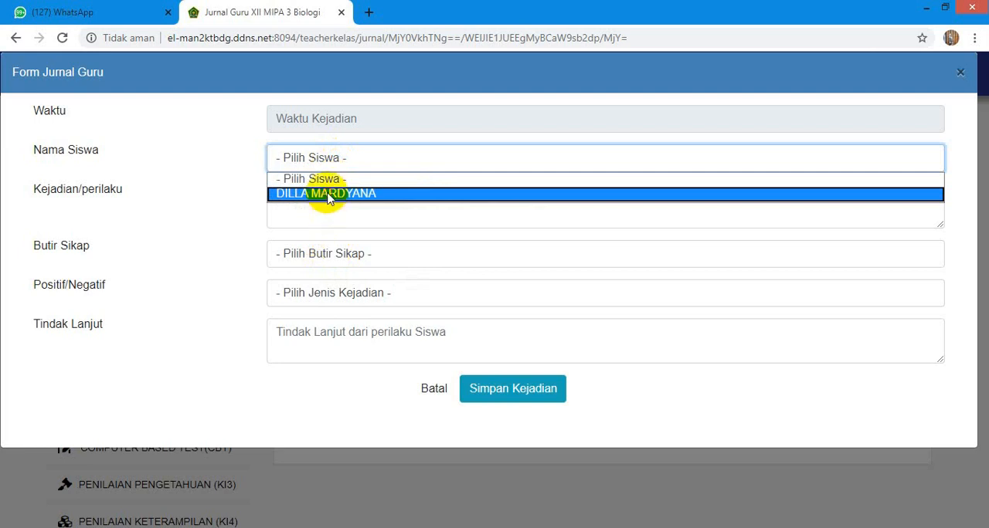
click(328, 195)
click(312, 204)
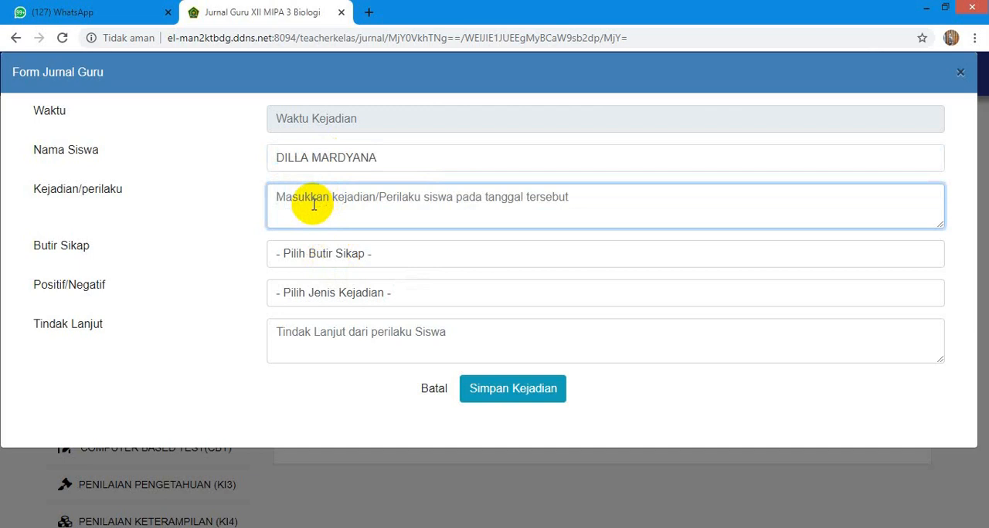
text(sangat ak)
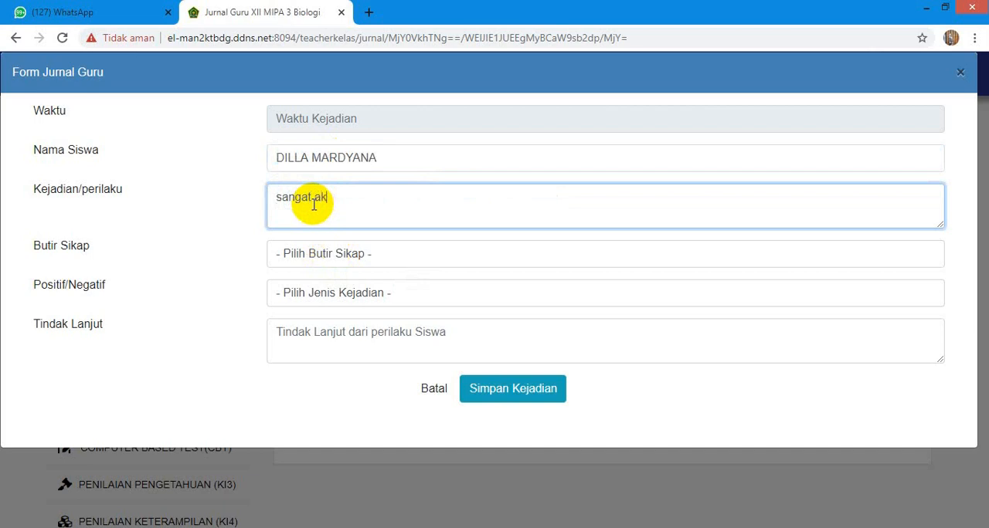
text(tif da)
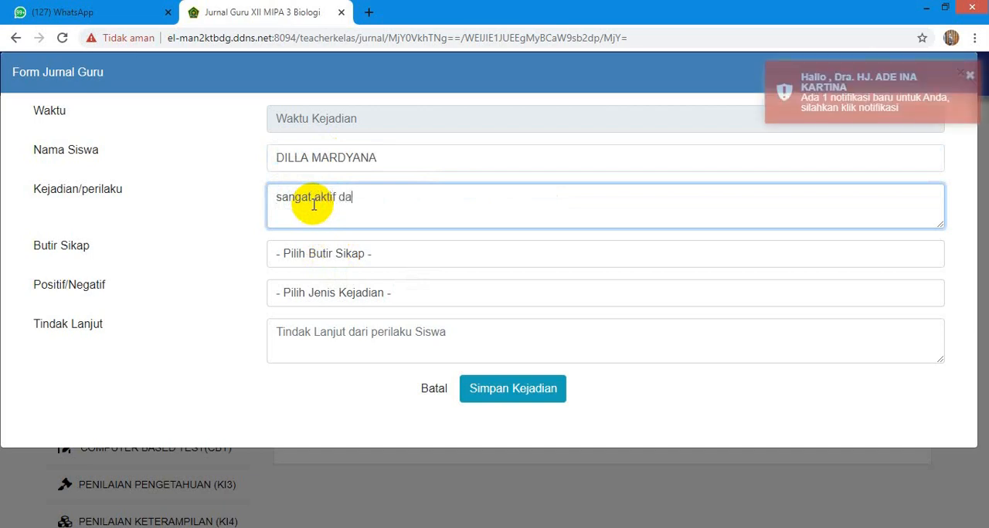
text(lam mengikuti proses pembelajaran)
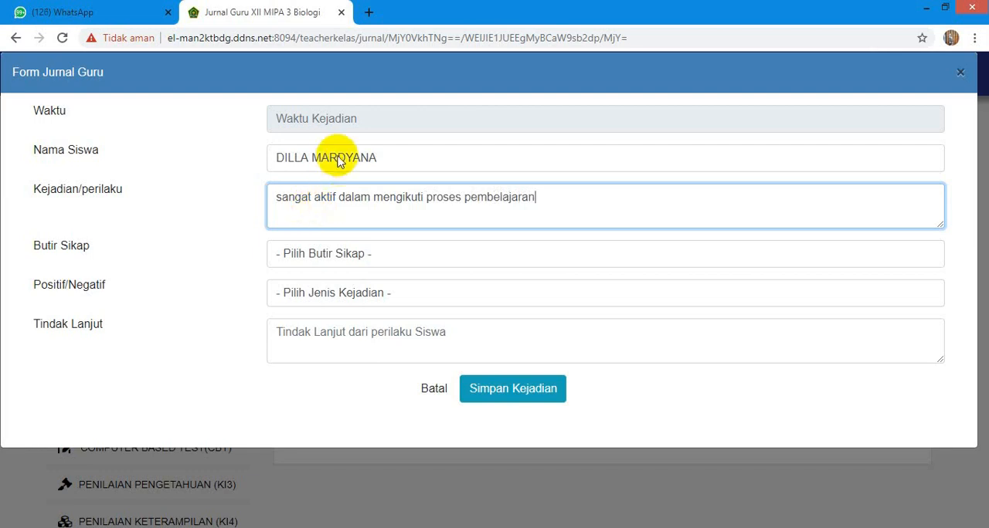
- Fill in the journal entry with attitude Tanggung Jawab, type Positif(+) and follow-up "diberikan nilai", and cancel the form without saving
click(340, 260)
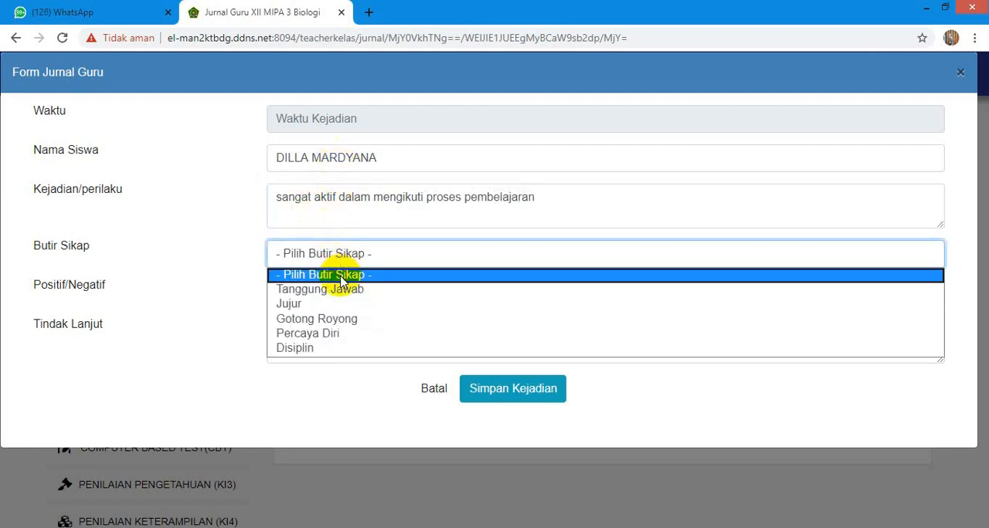
click(340, 291)
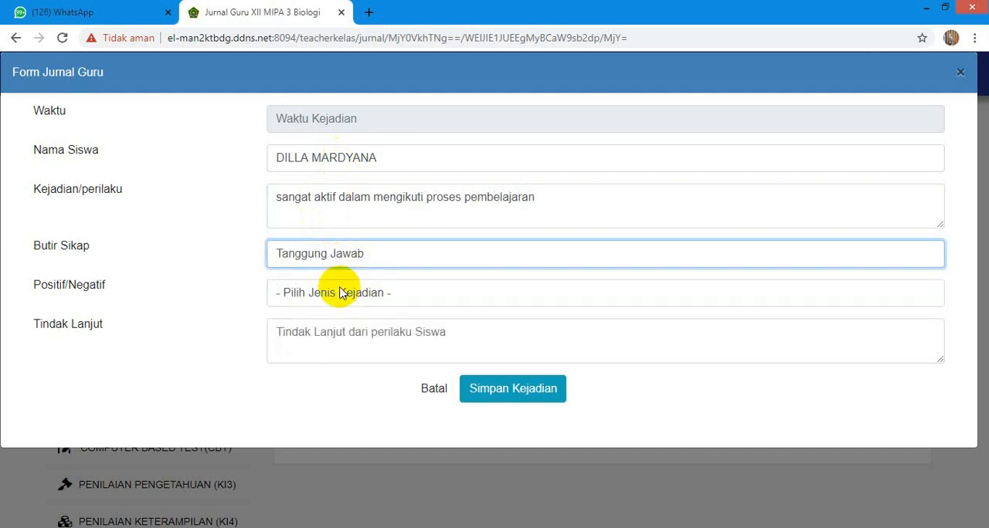
click(338, 298)
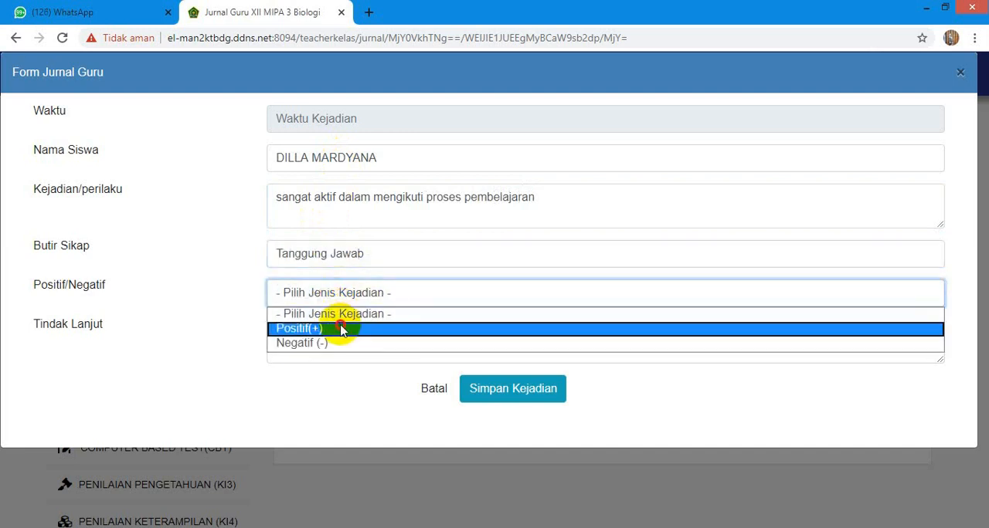
click(341, 330)
click(333, 334)
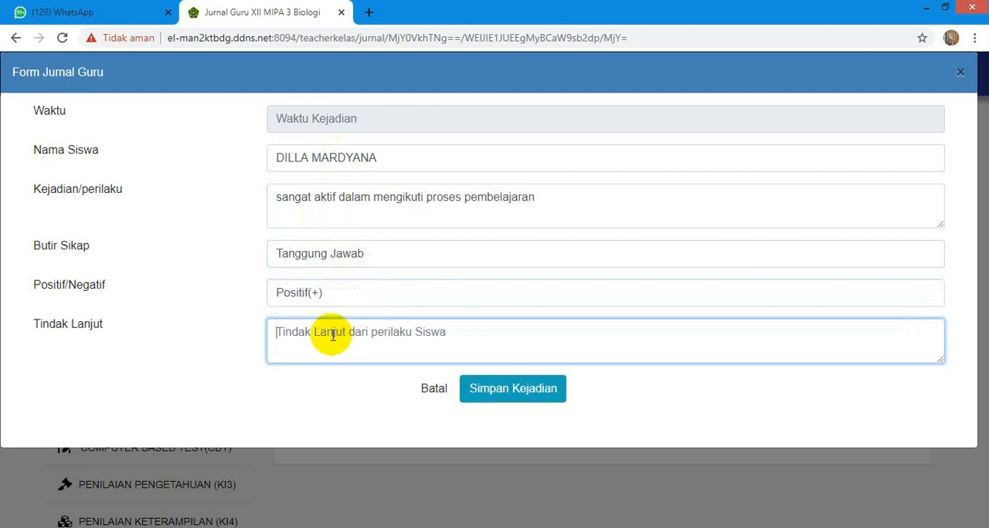
text(diberikan nilai)
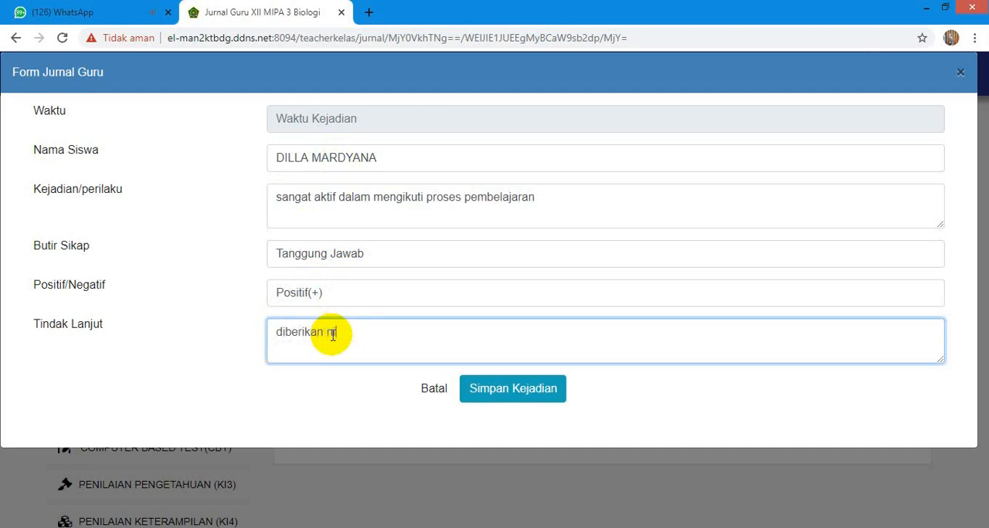
click(435, 388)
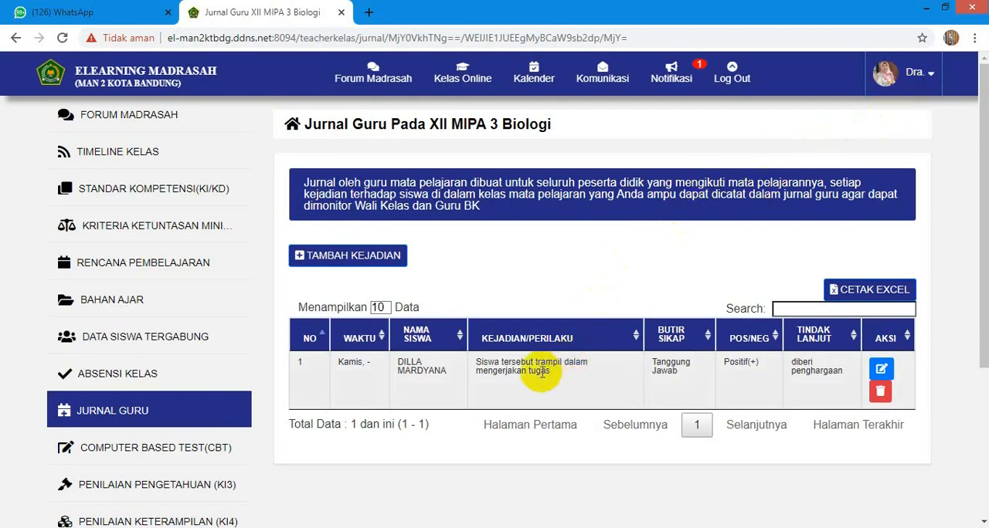
- Create a new CBT exam for the class with type Penilaian Harian and basic competency 3.1
scroll(541, 375, down, 1)
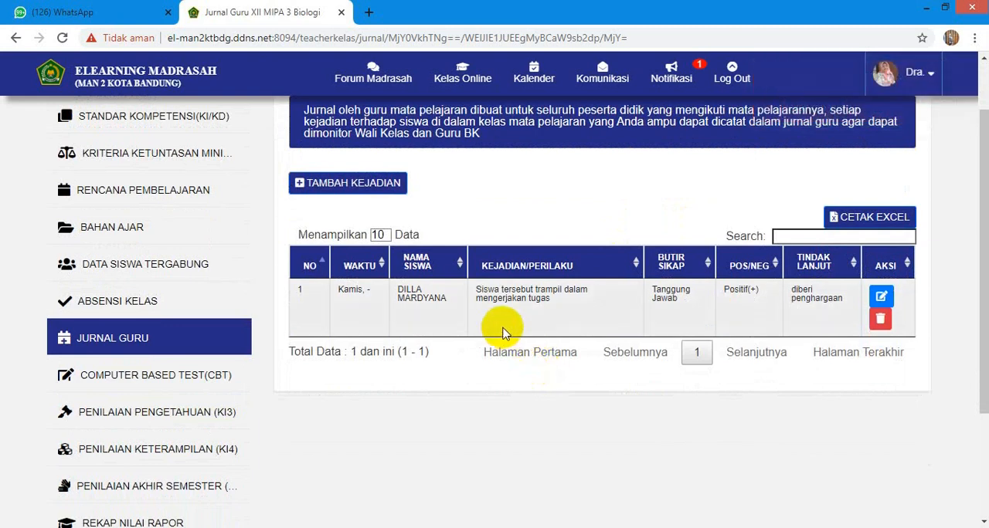
click(216, 379)
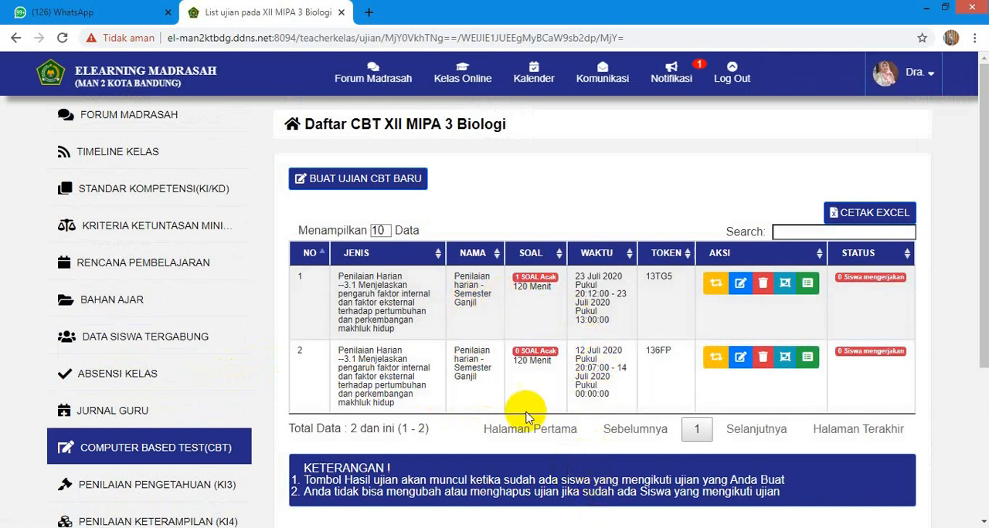
click(395, 179)
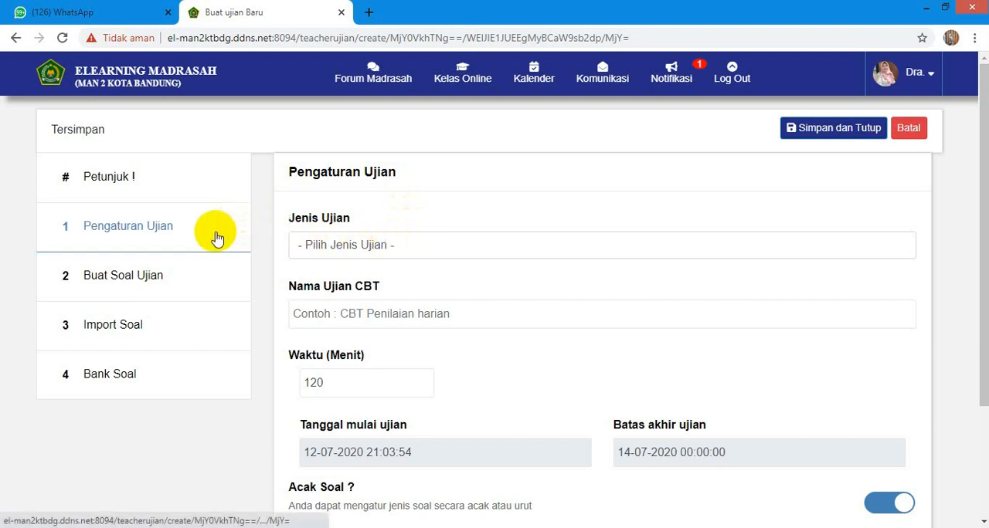
click(342, 247)
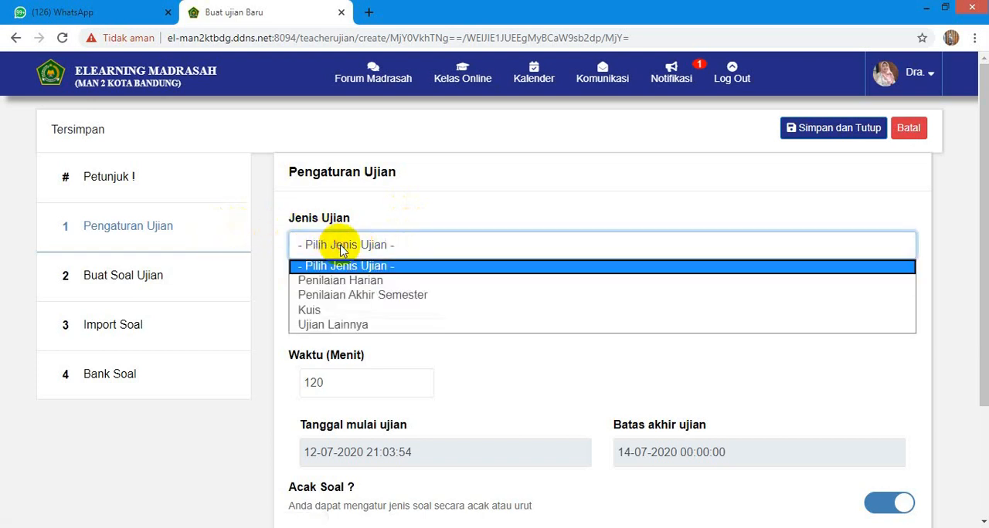
click(352, 284)
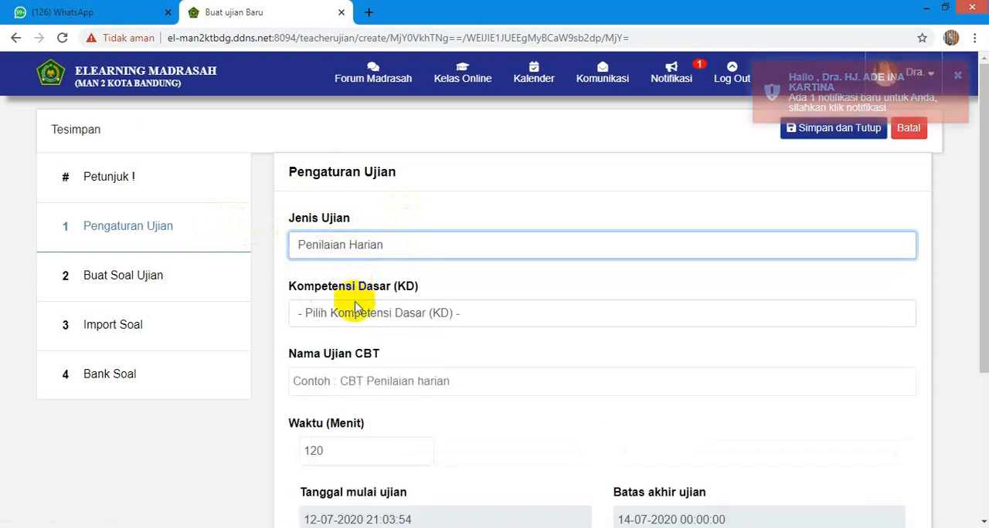
click(355, 316)
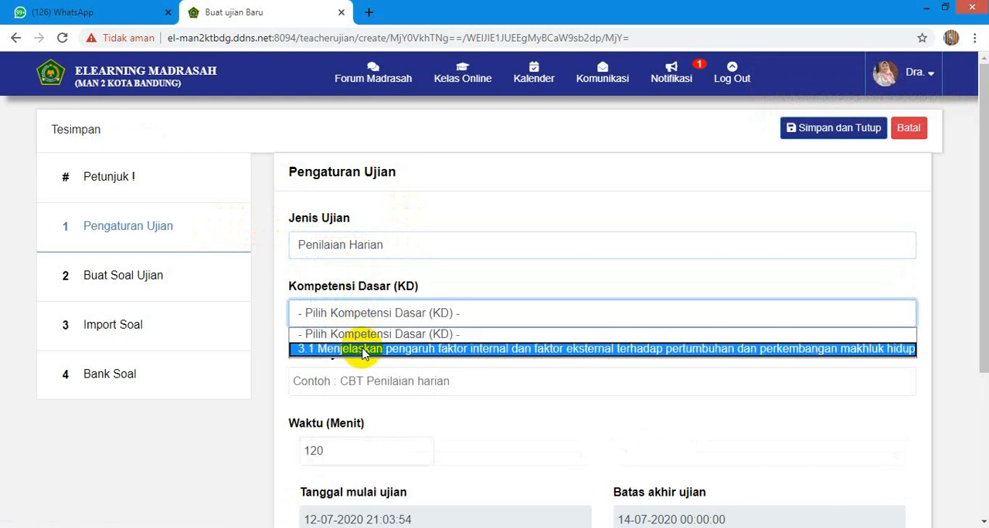
click(367, 351)
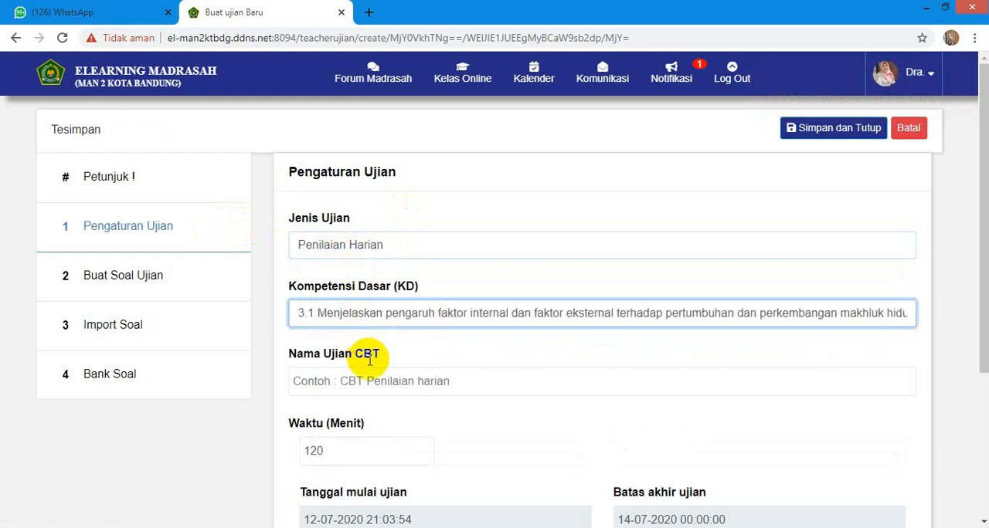
- Name the exam "Penilaian harian" and set its duration to 60 minutes
click(362, 384)
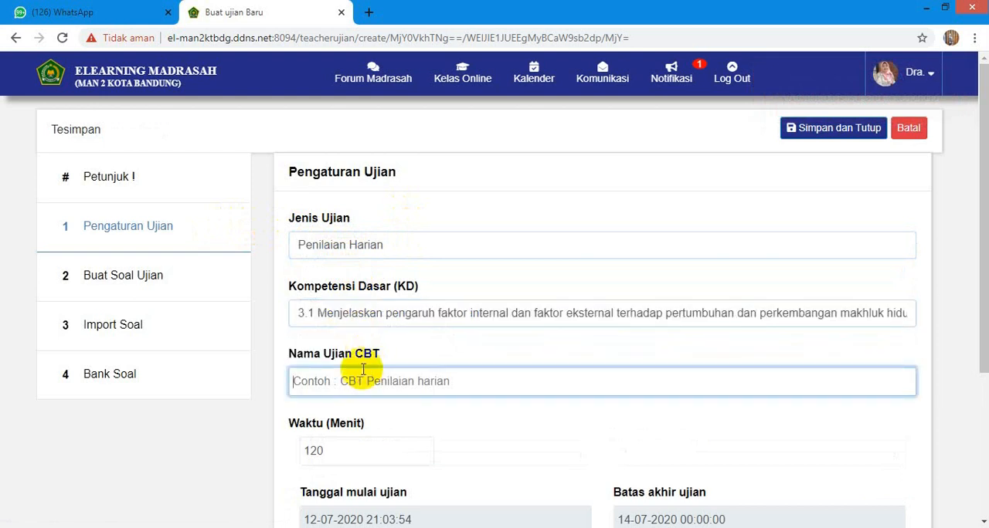
text(Pe)
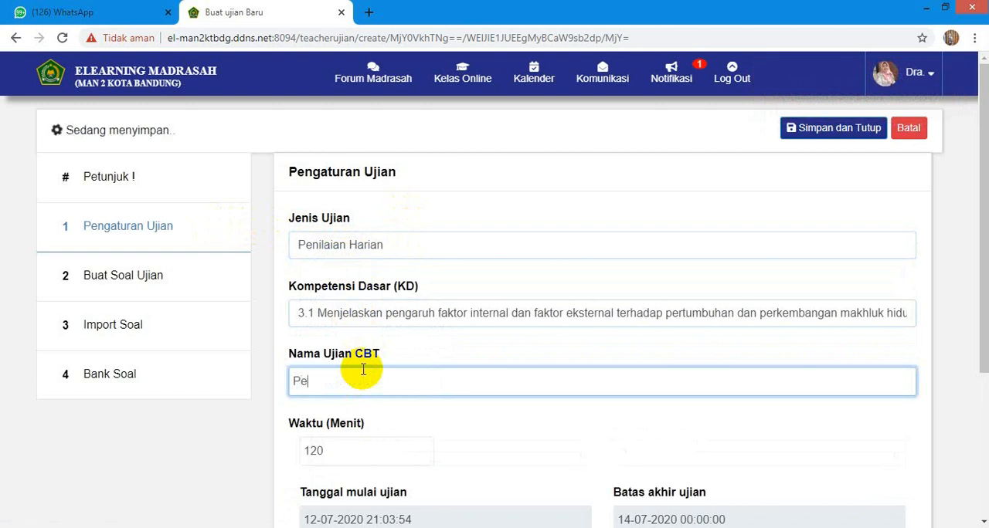
text(nilaian )
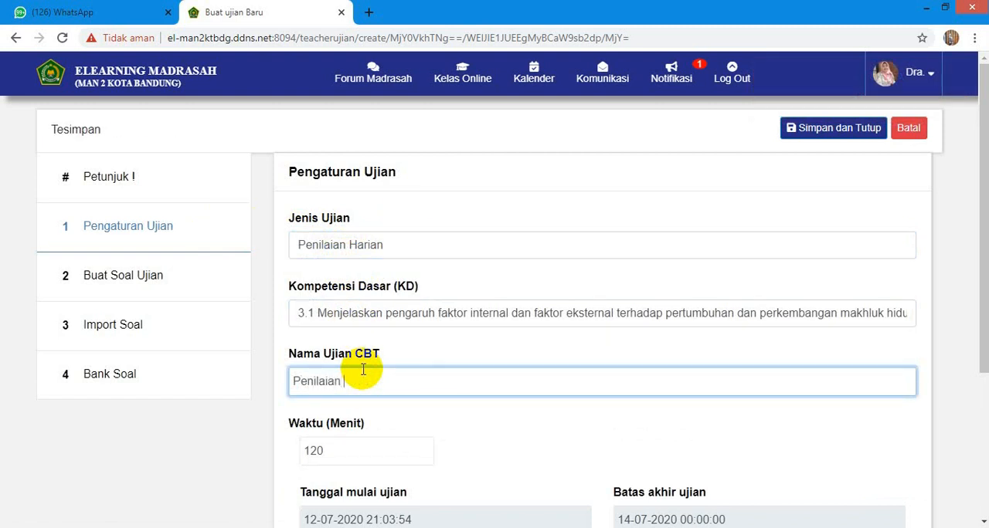
text(harian)
scroll(360, 394, down, 2)
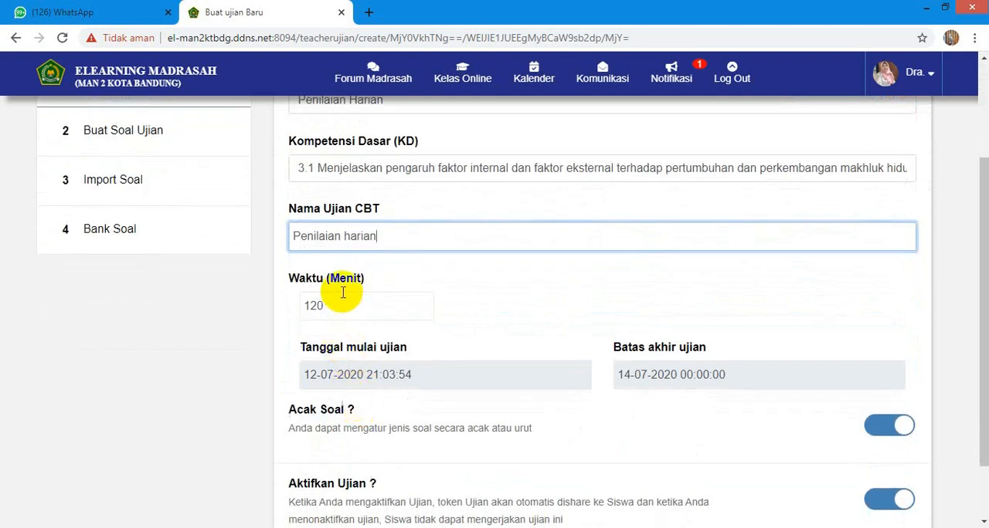
click(325, 307)
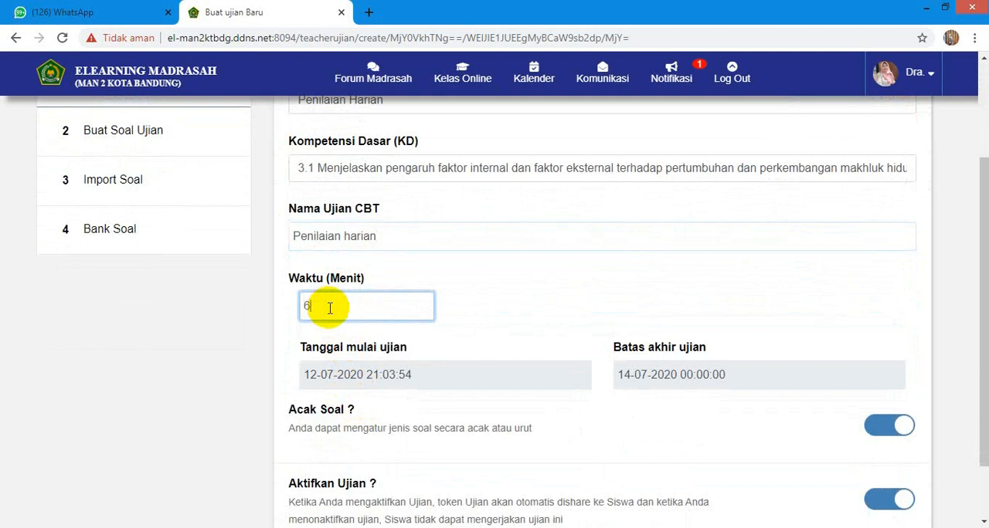
- Set the exam's start to 23-07-2020 at 08:00
click(354, 373)
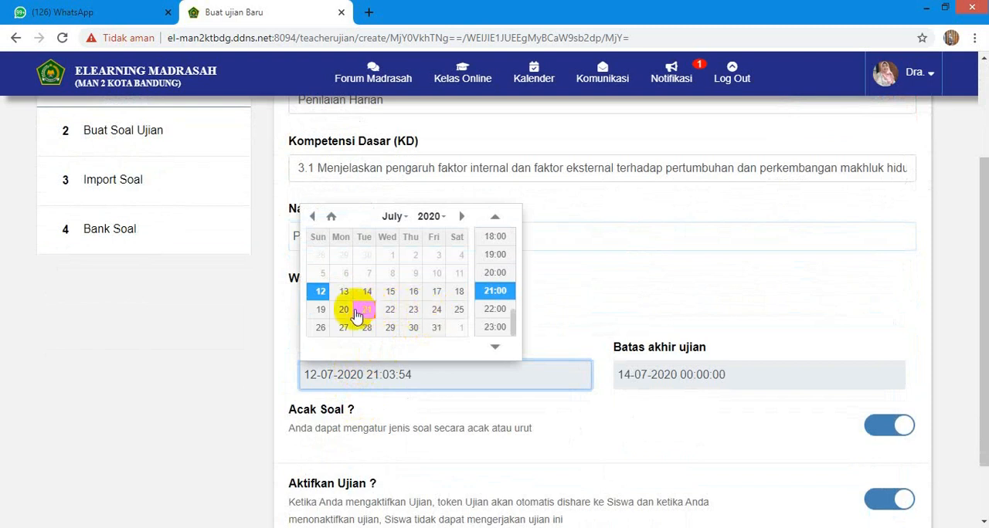
click(414, 313)
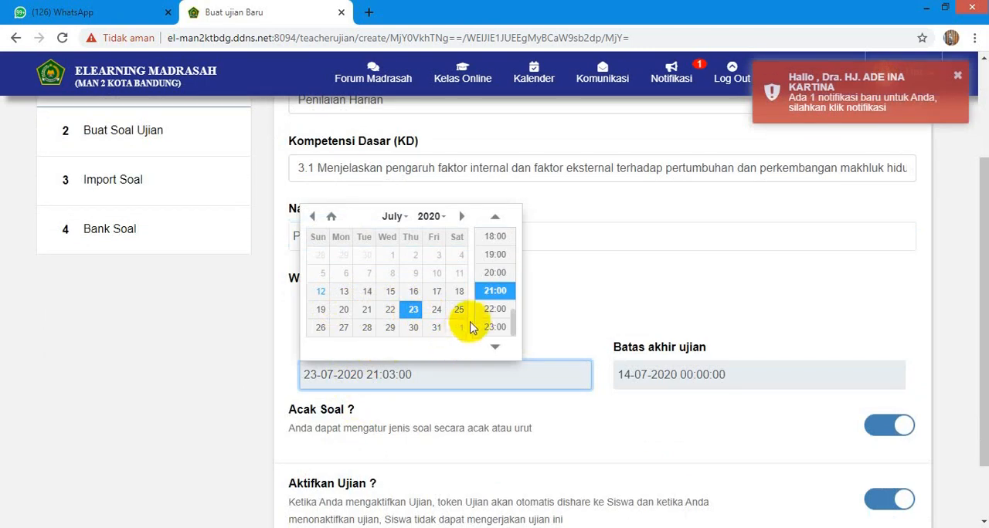
drag(515, 315, 512, 265)
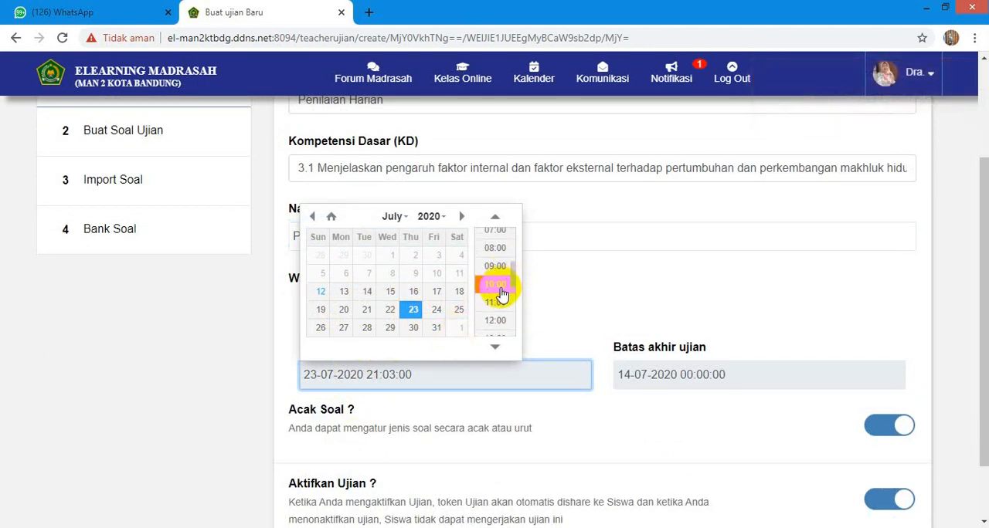
click(491, 249)
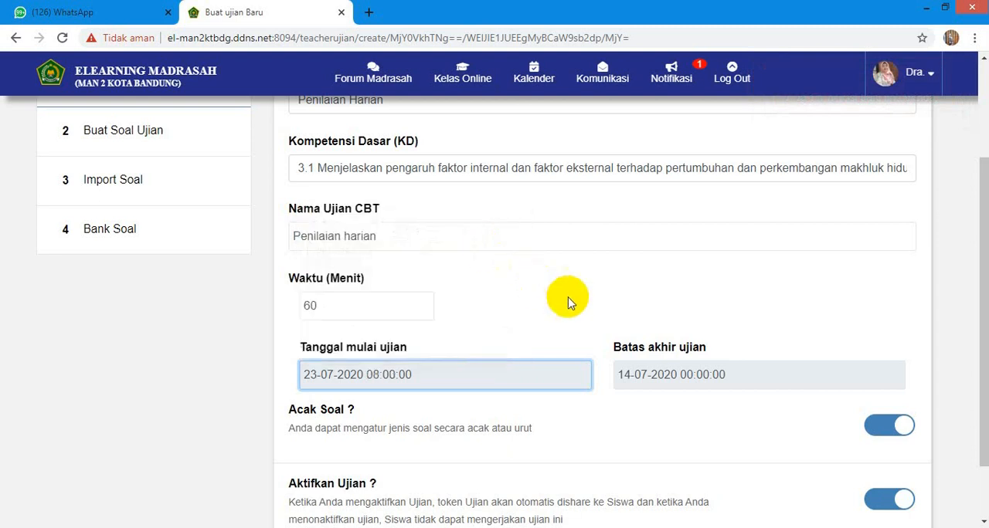
- Set the exam's end limit to 23-07-2020 at 09:00
click(643, 374)
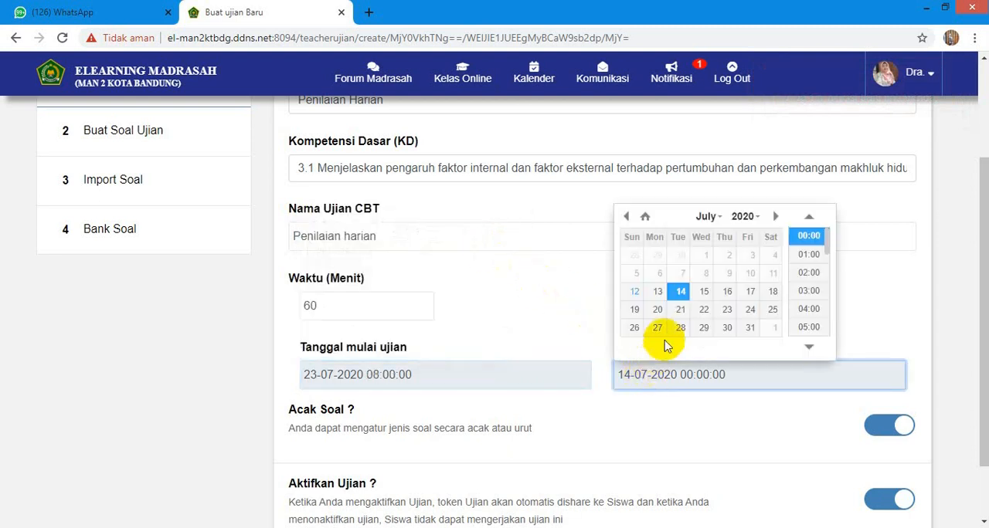
click(730, 310)
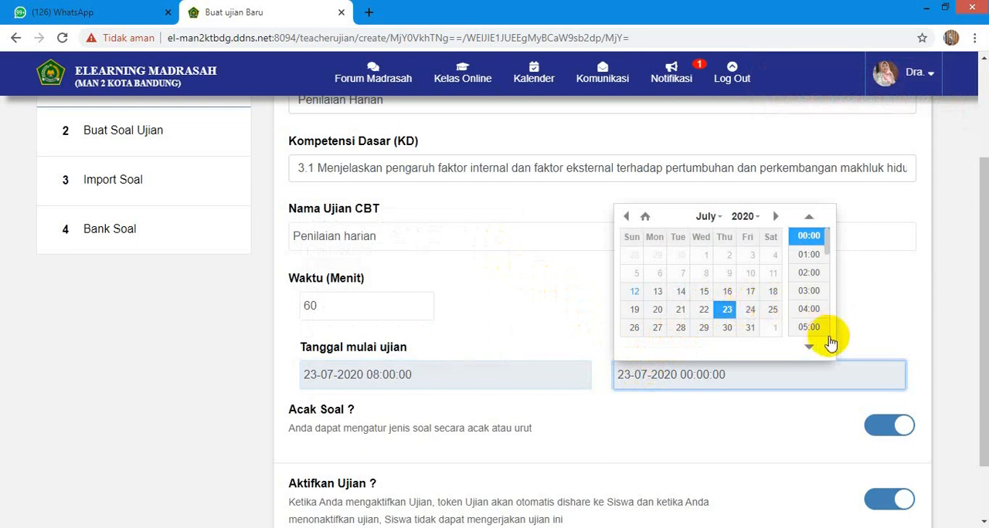
scroll(829, 340, down, 2)
scroll(830, 340, down, 2)
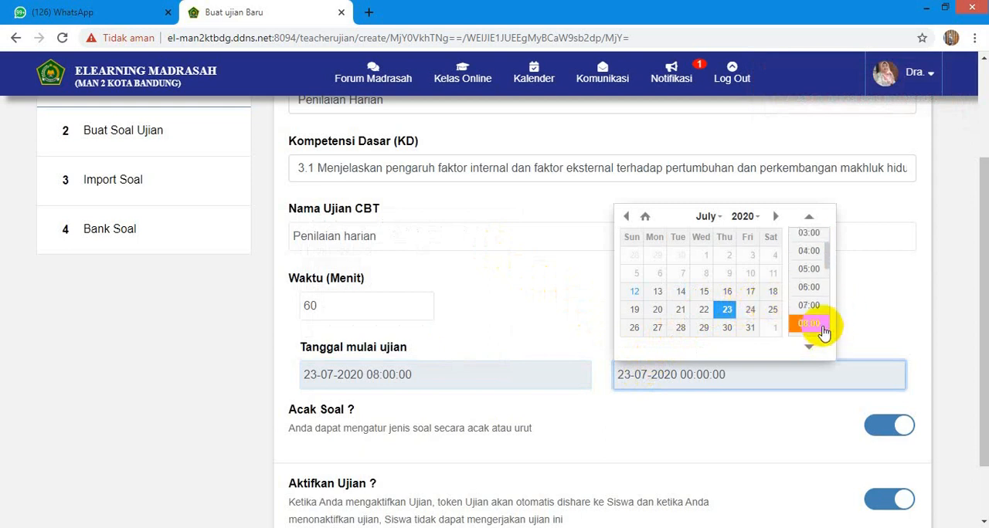
click(814, 329)
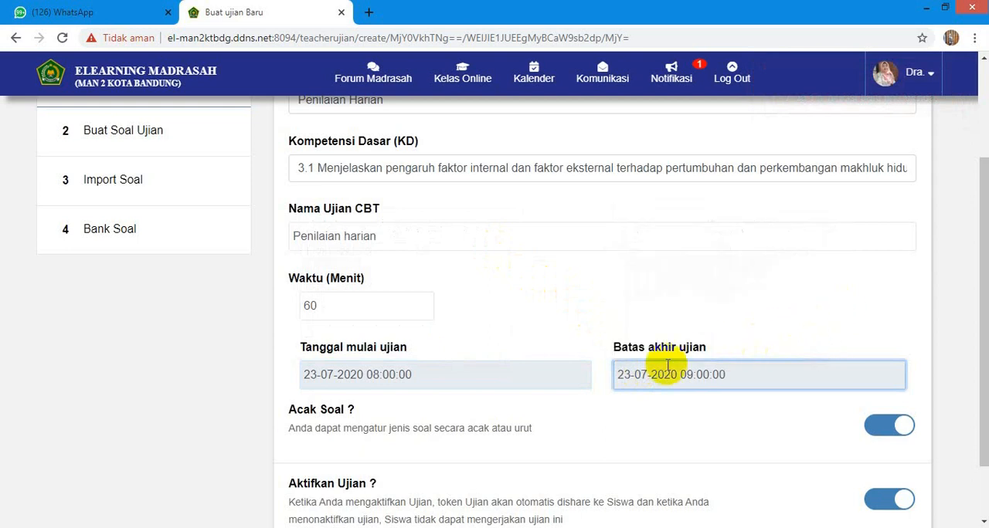
scroll(649, 448, down, 1)
scroll(122, 320, up, 3)
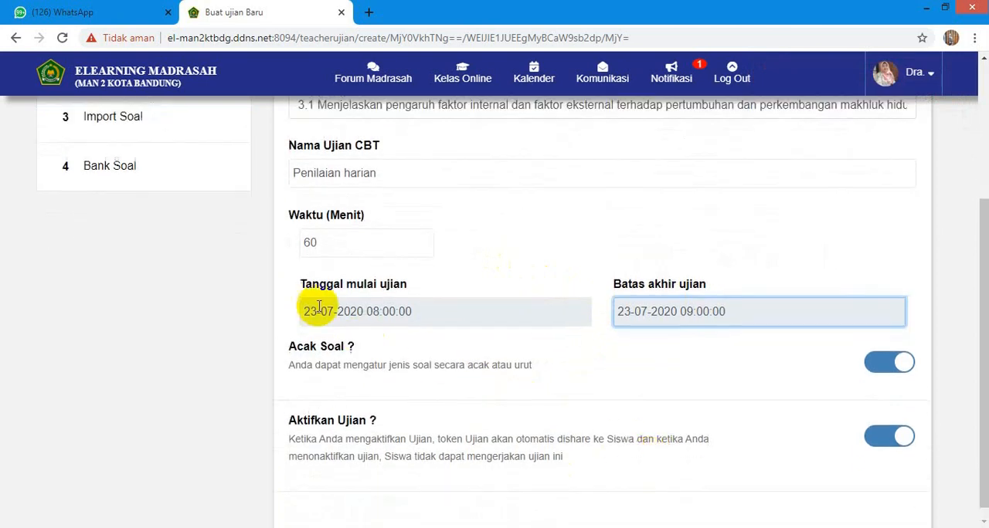
- Download the question import template for the exam and open the soal (2).xlsx file in Excel
click(133, 281)
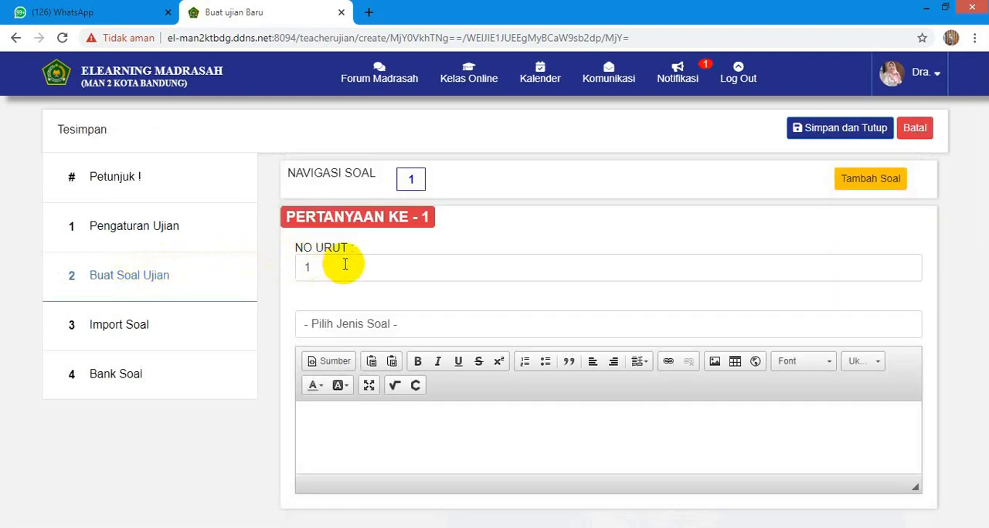
click(139, 328)
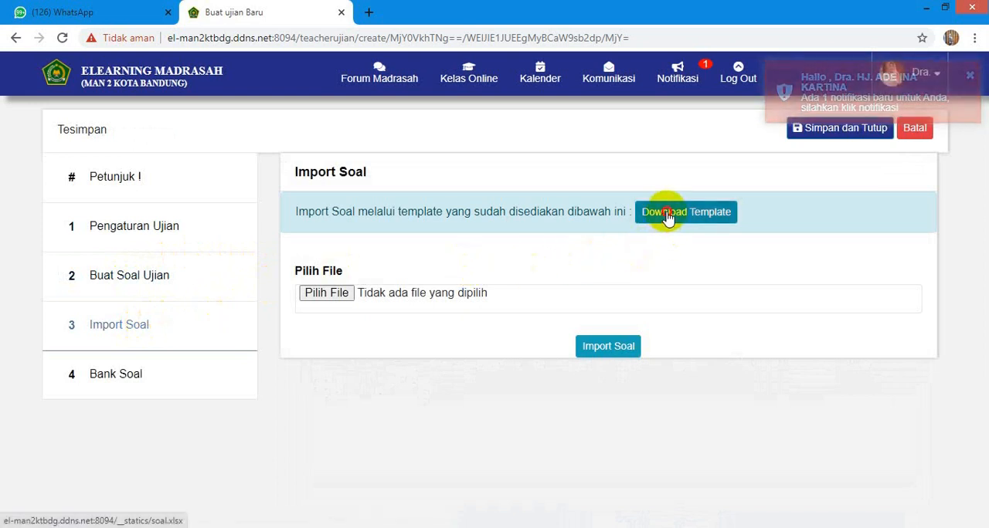
click(669, 216)
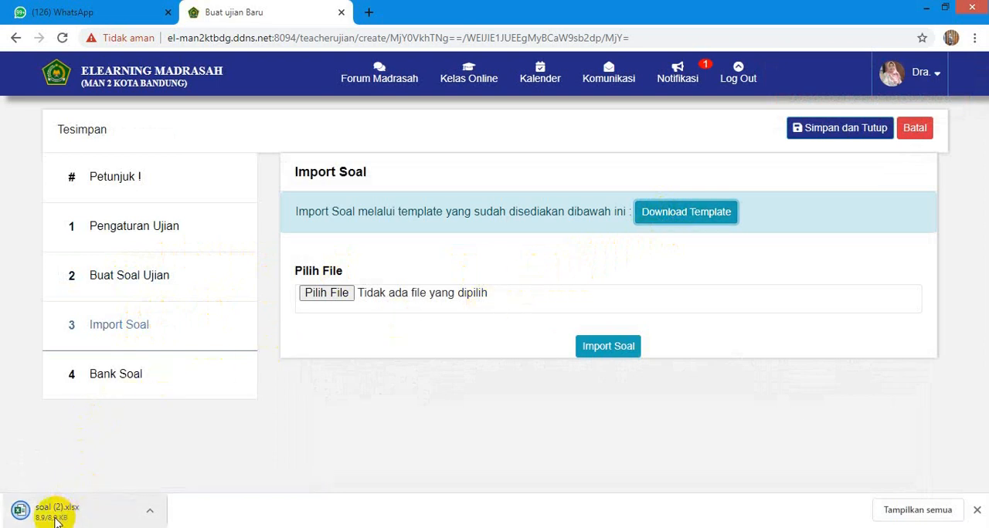
click(54, 516)
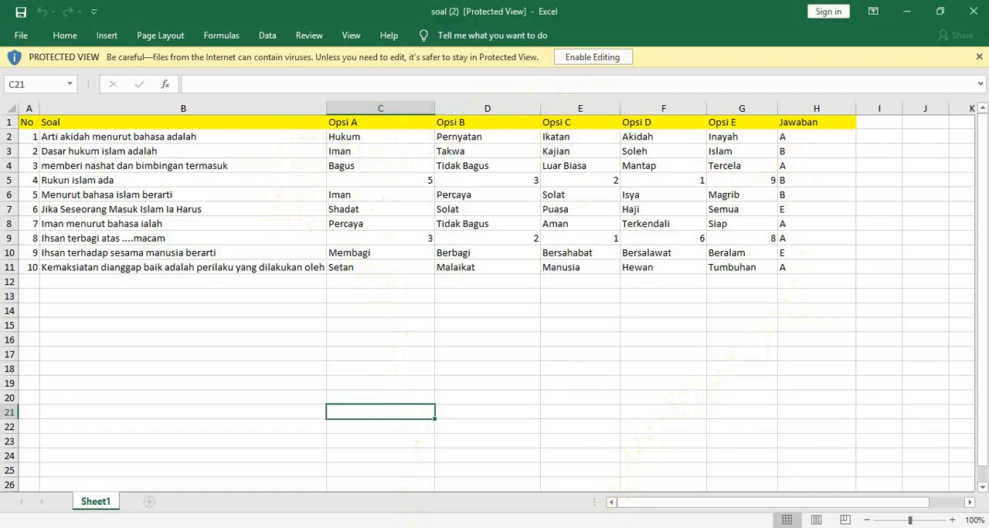
- Return to the browser's exam question form and check the questions in the SOAL KELAS XII document in Word
click(410, 527)
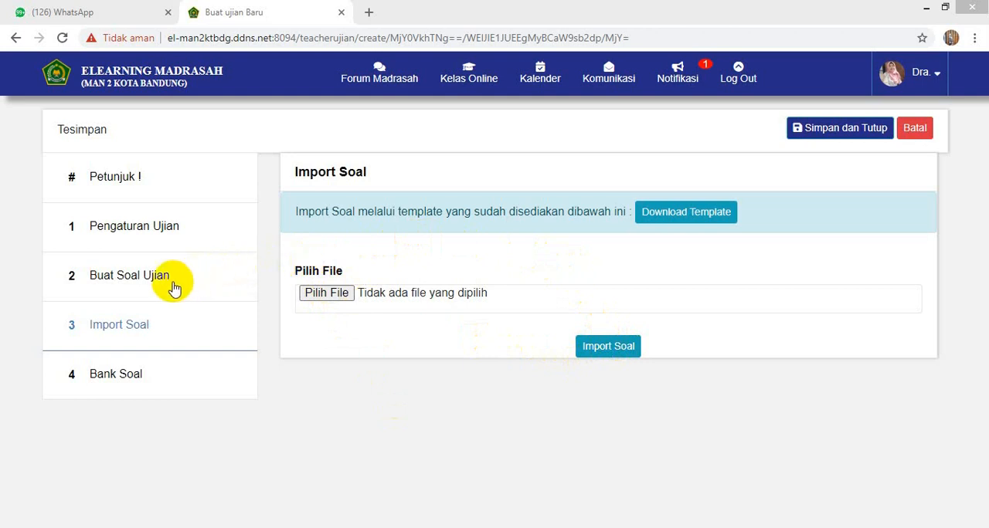
click(122, 276)
drag(122, 274, 125, 283)
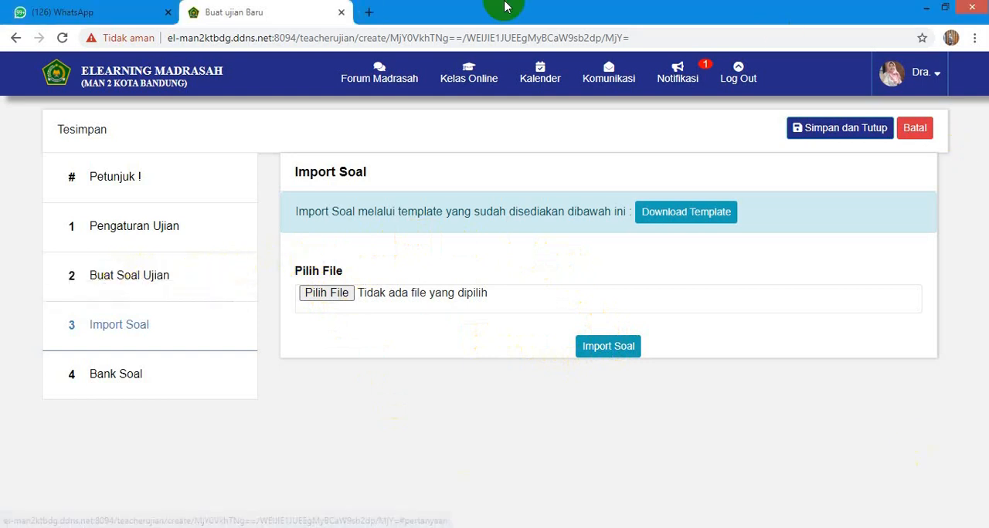
click(156, 276)
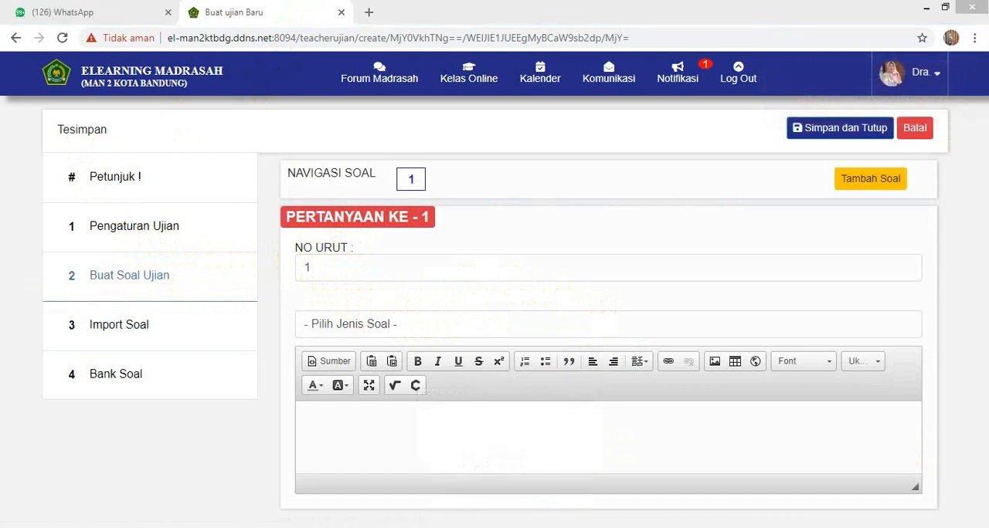
click(512, 527)
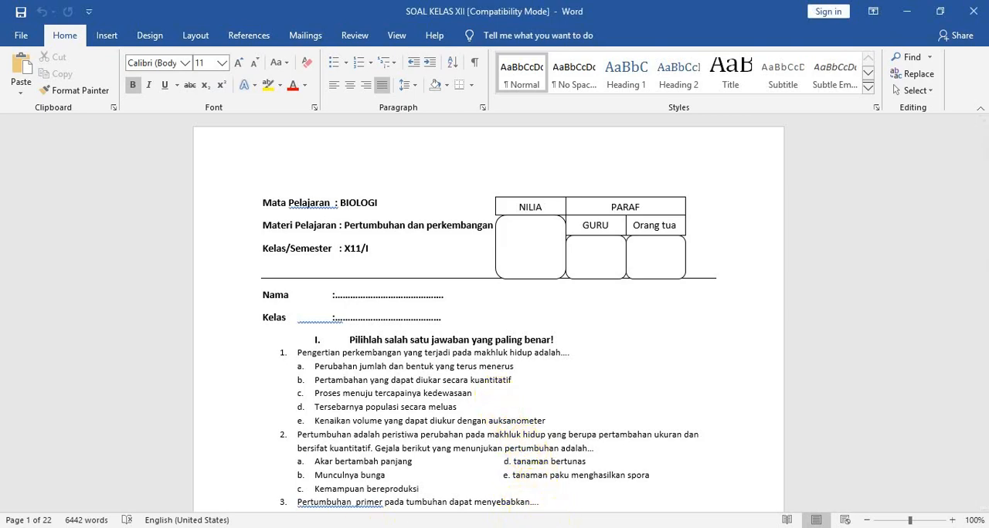
click(553, 527)
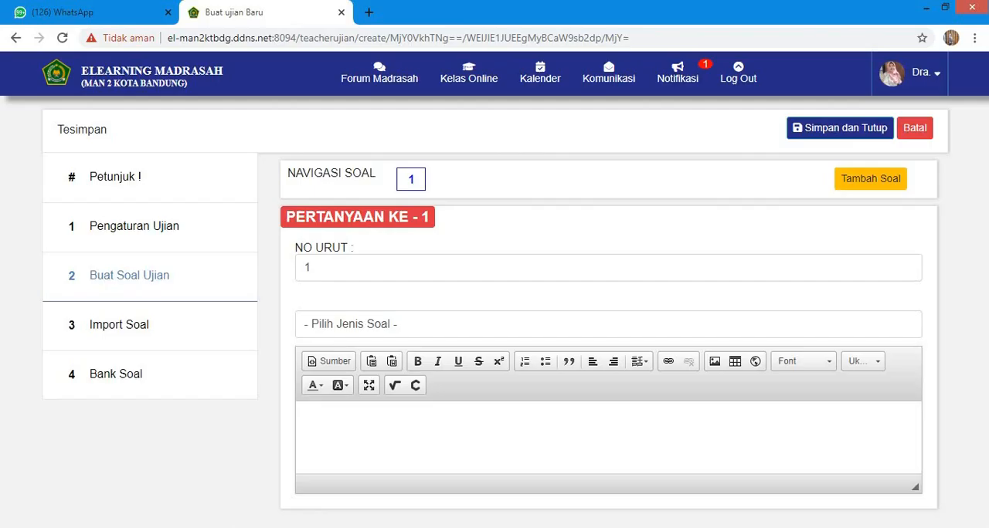
- Set question 1's type to Pilihan Ganda (Multiple Choice) in the exam question form
click(360, 326)
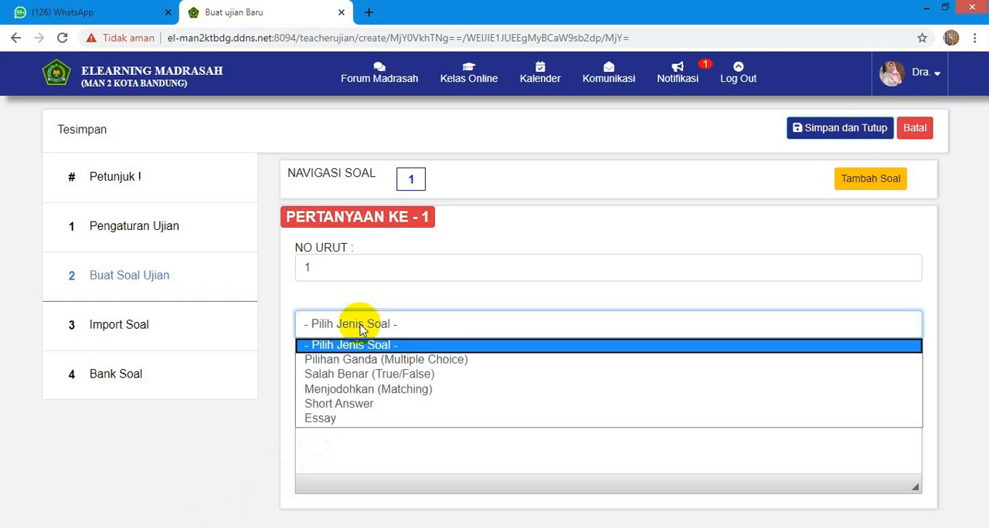
click(366, 364)
click(336, 414)
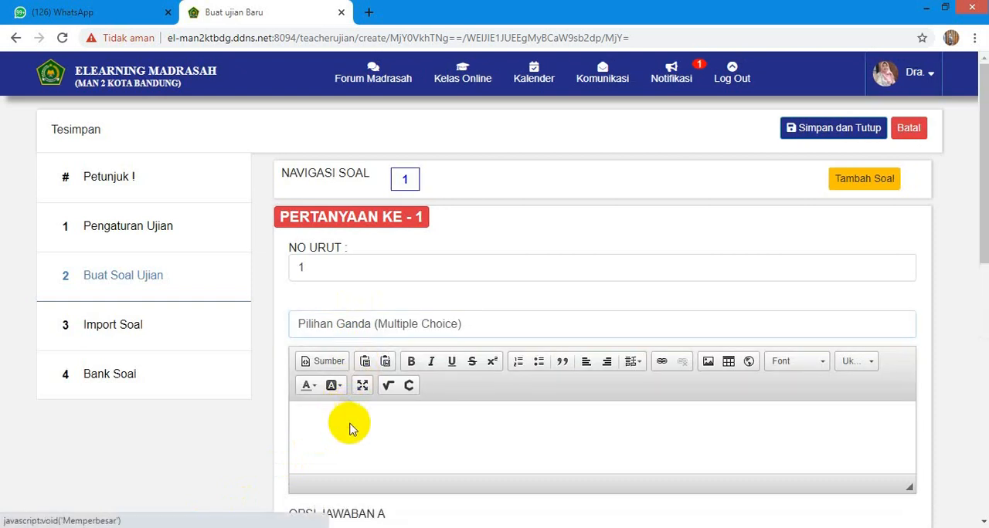
- Copy the question text "Pengertian perkembangan yang terjadi pada makhluk hidup adalah" from the SOAL KELAS XII document in Word
click(506, 527)
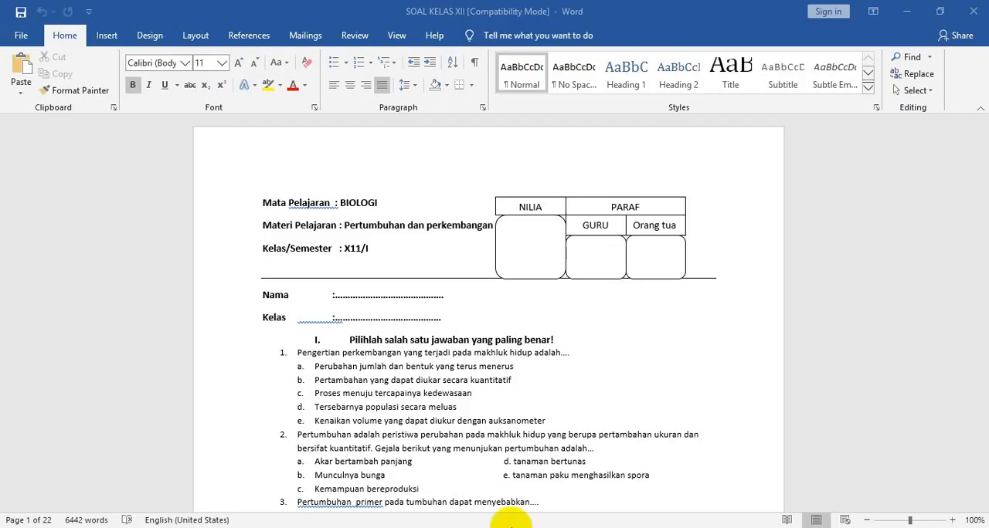
click(295, 358)
drag(293, 353, 559, 353)
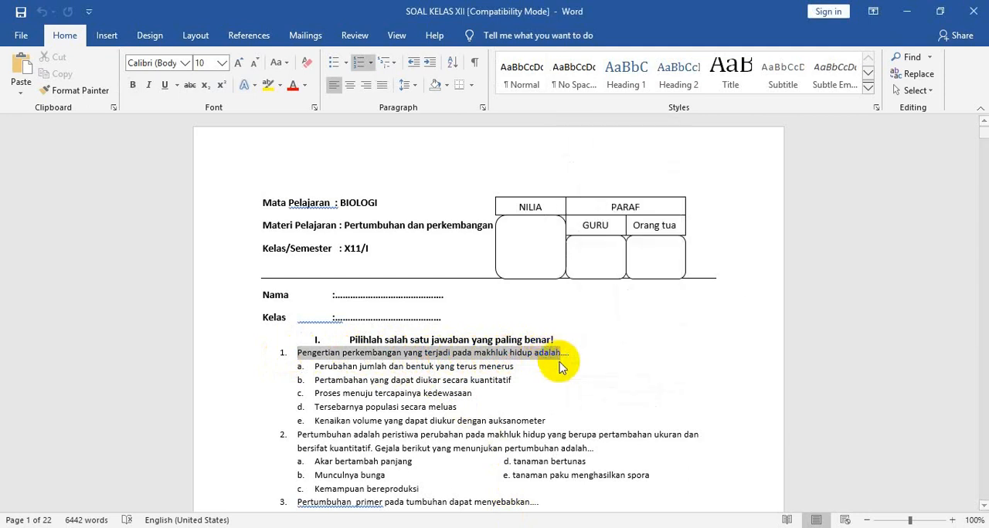
right_click(547, 355)
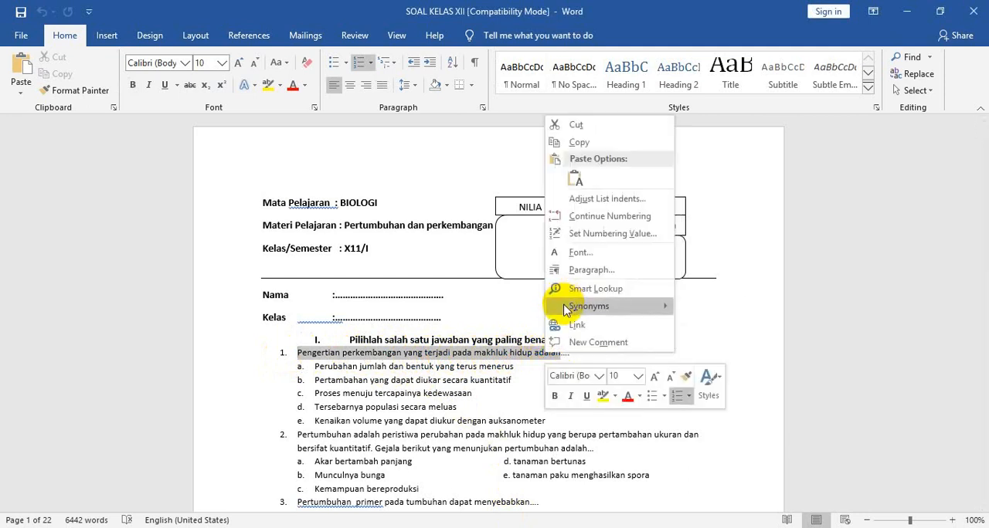
click(585, 143)
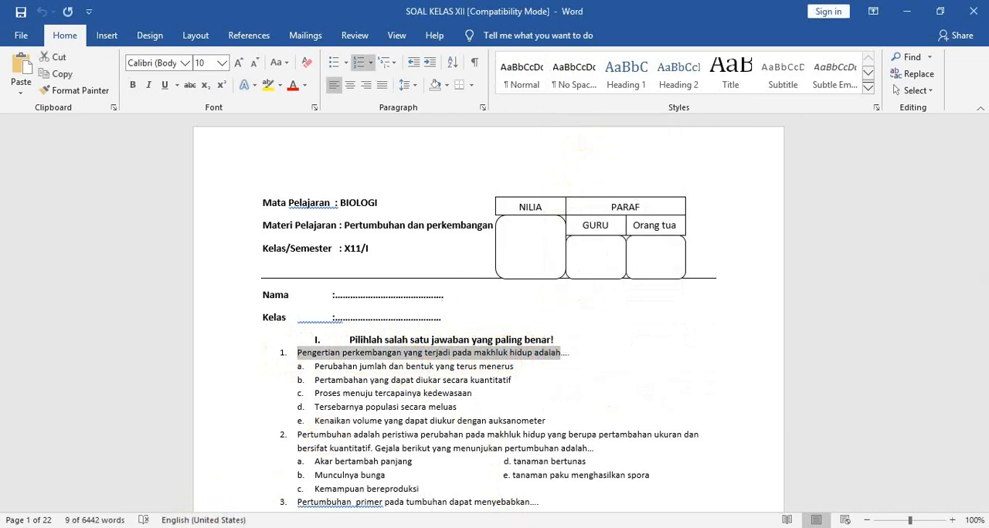
- Paste the copied question text into question 1's text editor in the browser's exam form
click(229, 527)
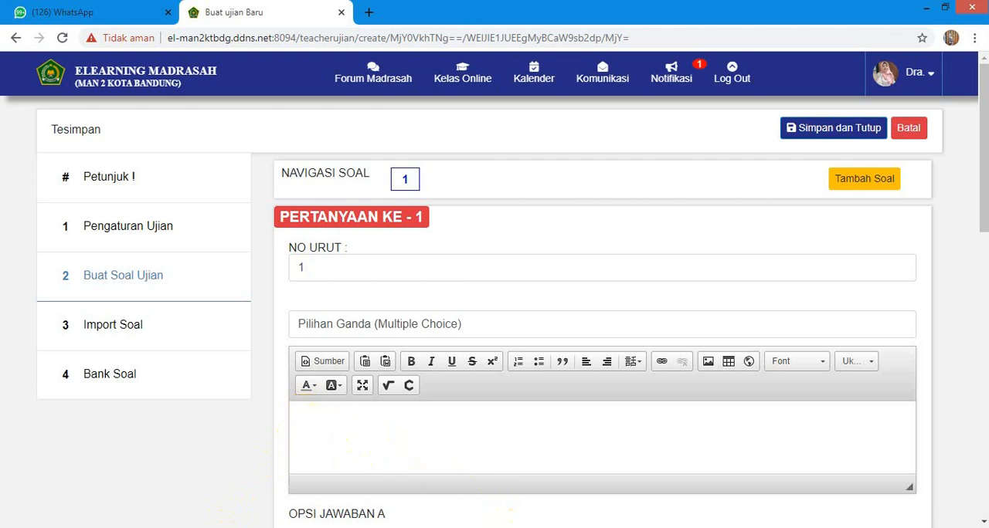
scroll(358, 272, down, 3)
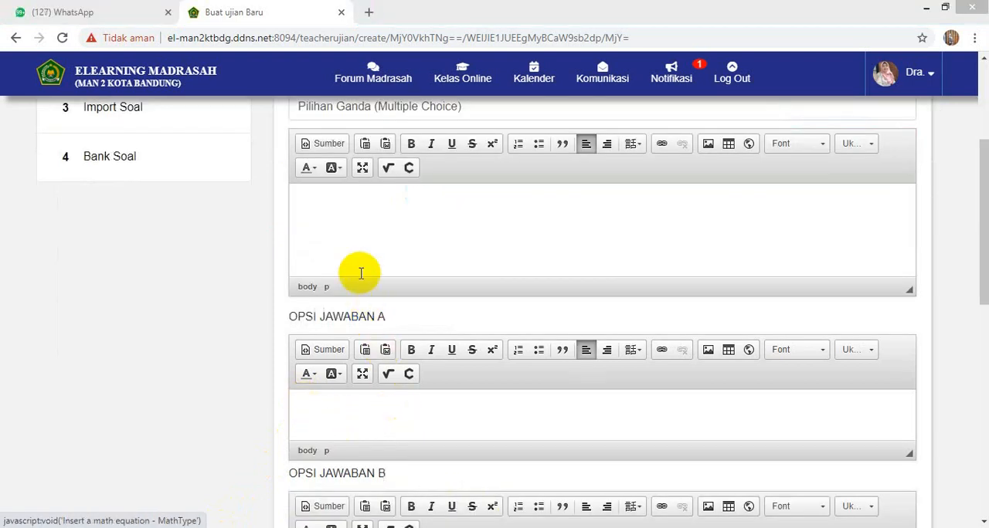
right_click(307, 204)
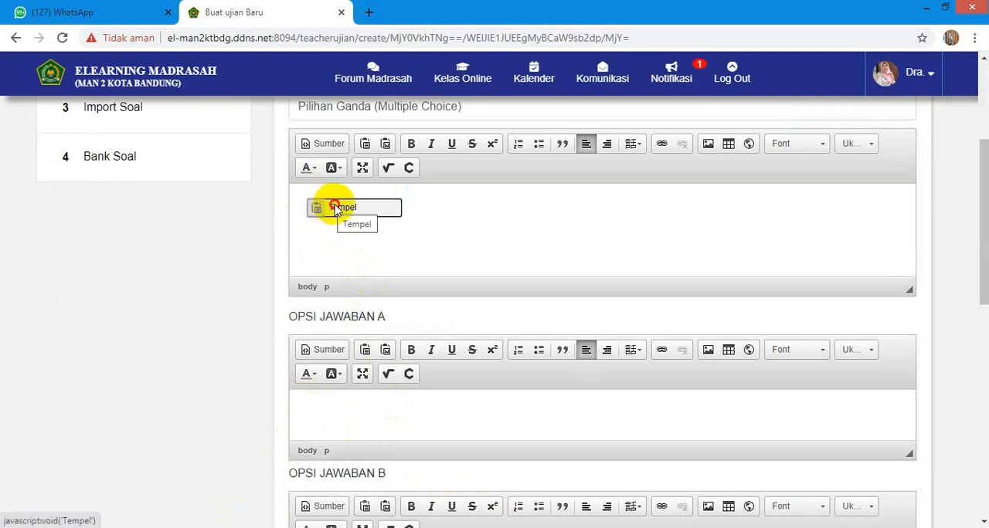
click(333, 209)
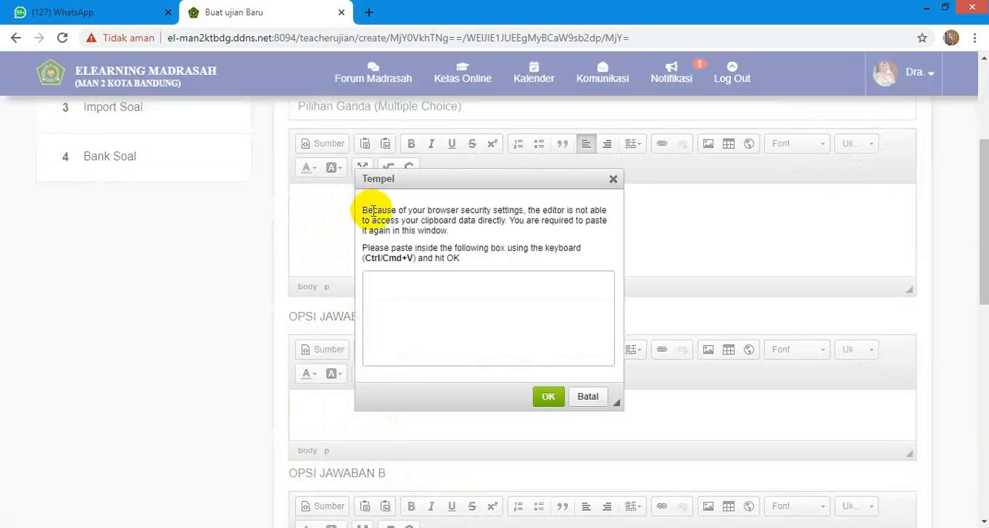
right_click(368, 279)
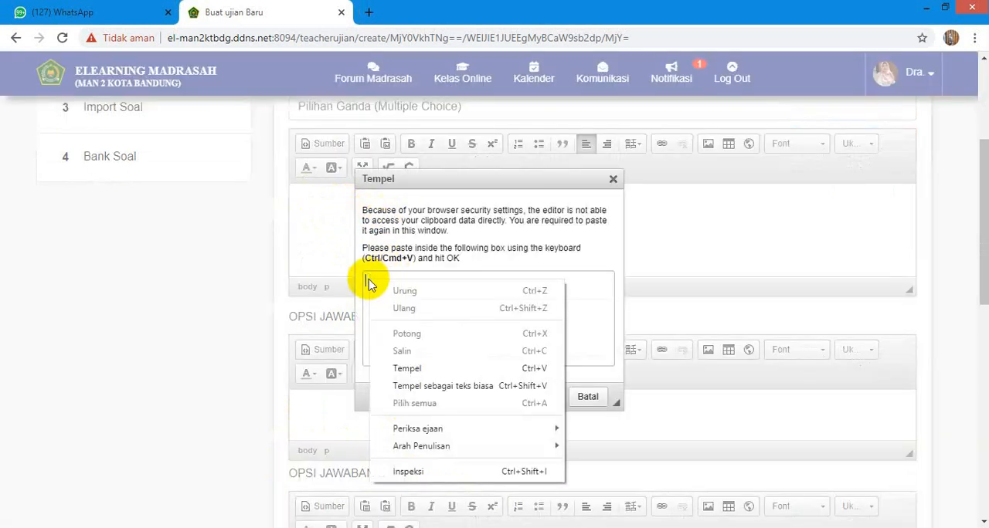
click(417, 370)
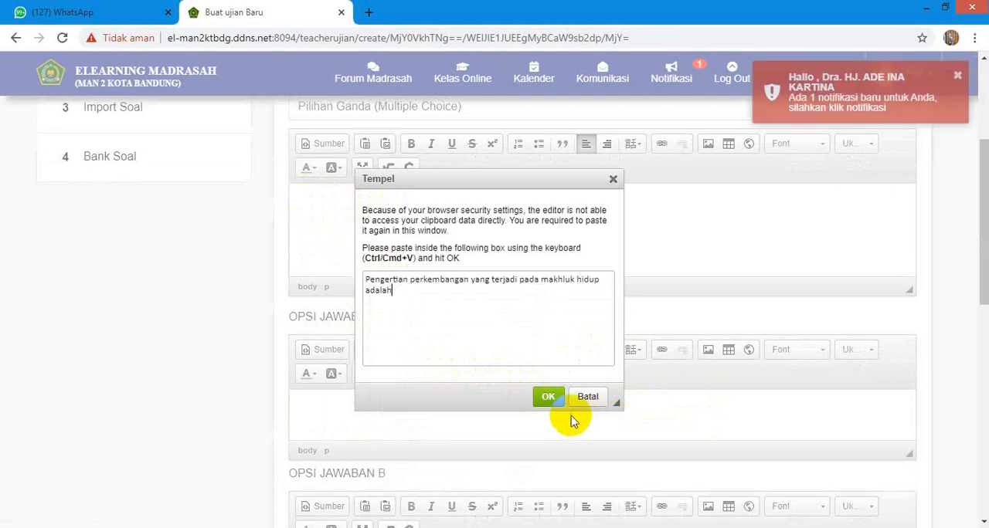
click(547, 395)
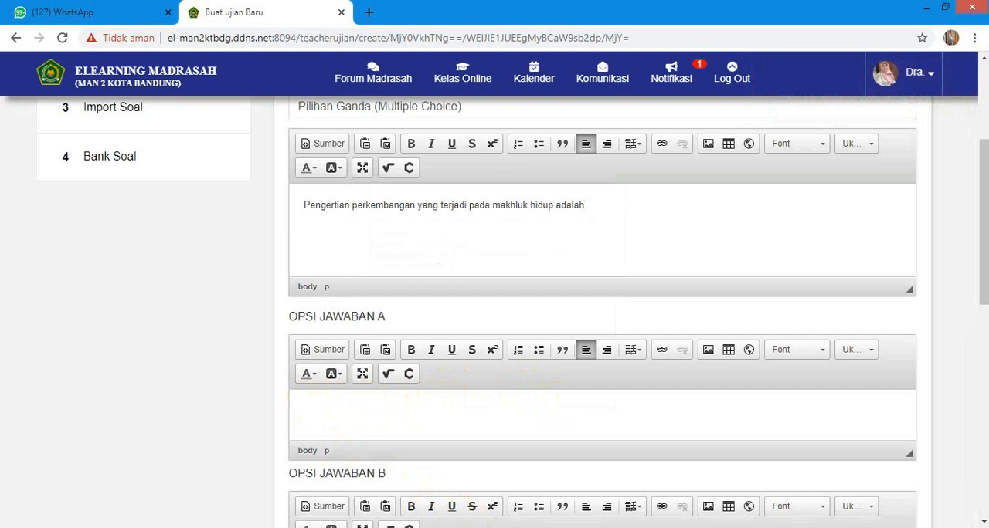
- Copy answer a of question 1, "Perubahan jumlah dan bentuk yang terus menerus", from the Word document
key(alt+Tab)
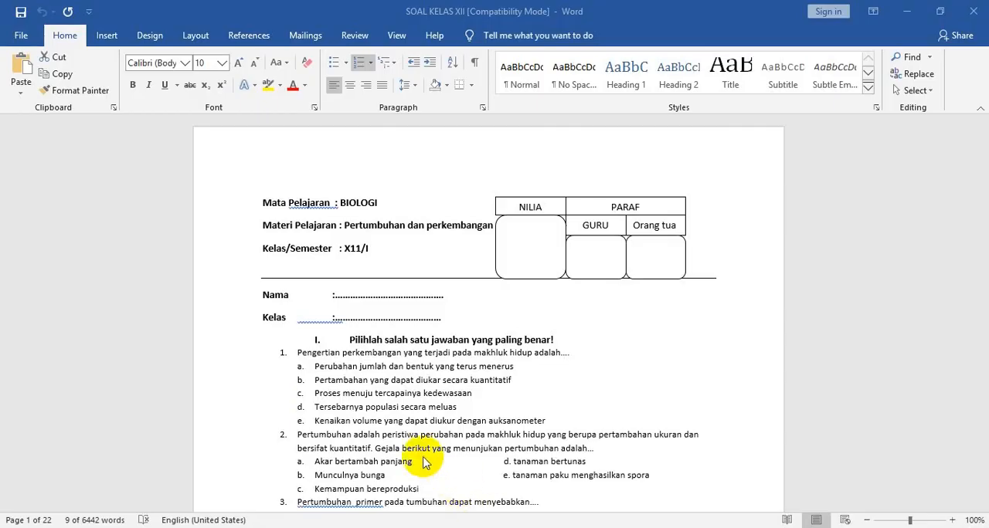
drag(316, 366, 513, 366)
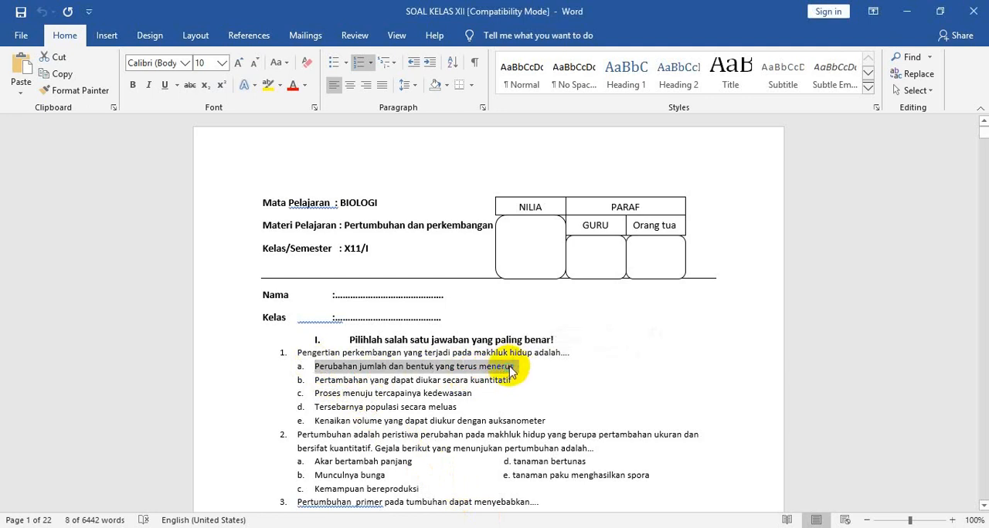
right_click(513, 367)
click(560, 159)
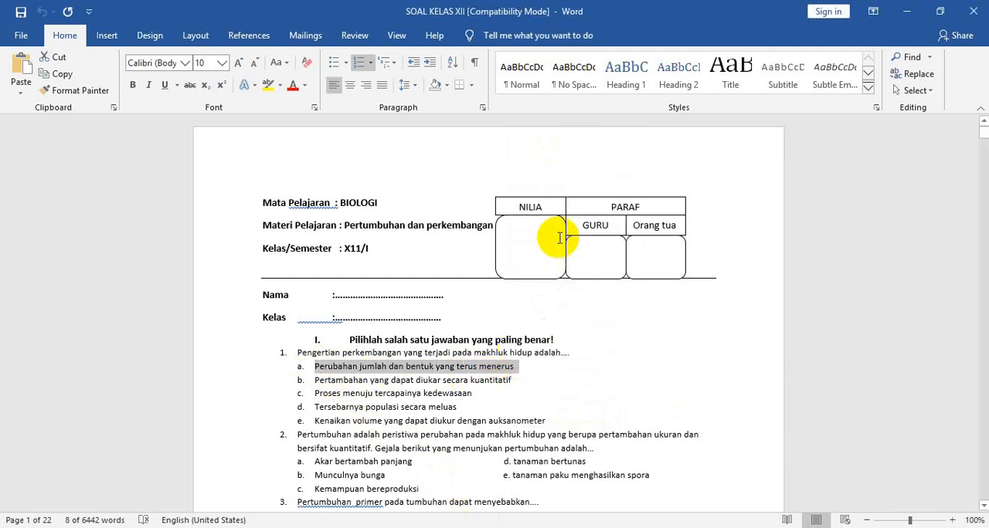
- Paste answer a, "Perubahan jumlah dan bentuk yang terus menerus", into OPSI JAWABAN A in the browser's exam form without its "a." list marker
key(alt+Tab)
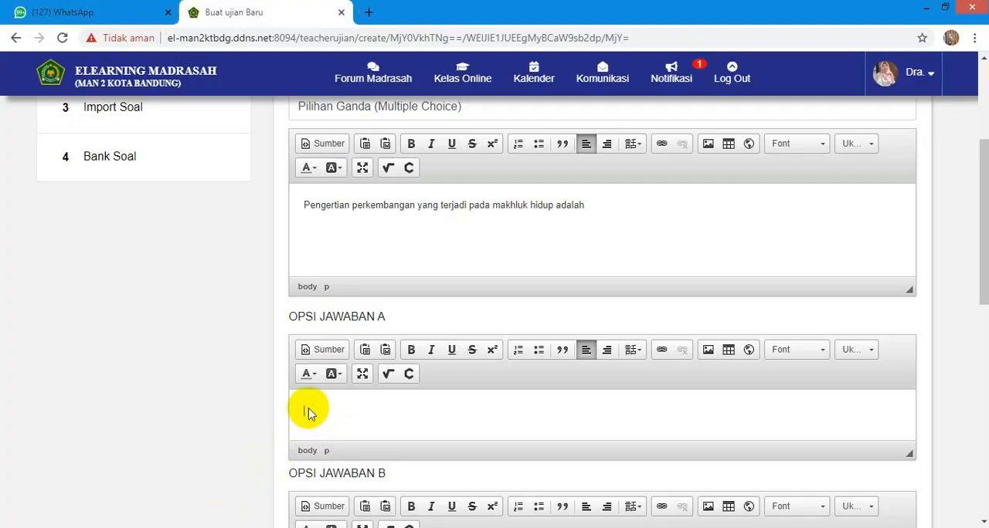
click(332, 418)
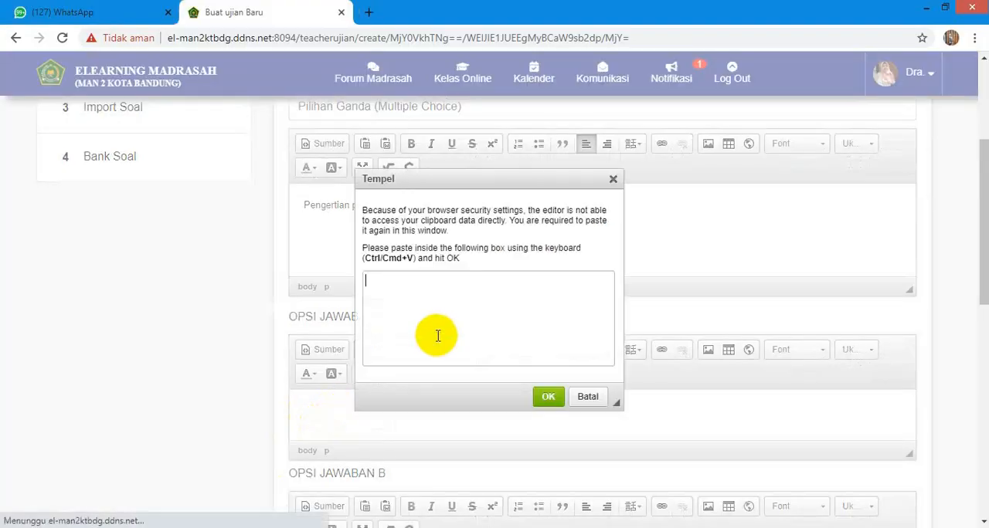
right_click(371, 280)
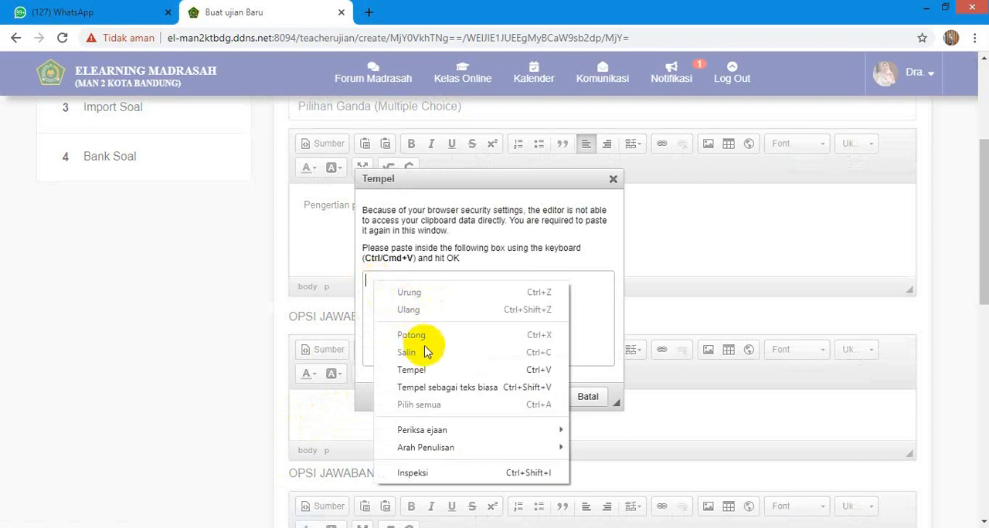
click(414, 370)
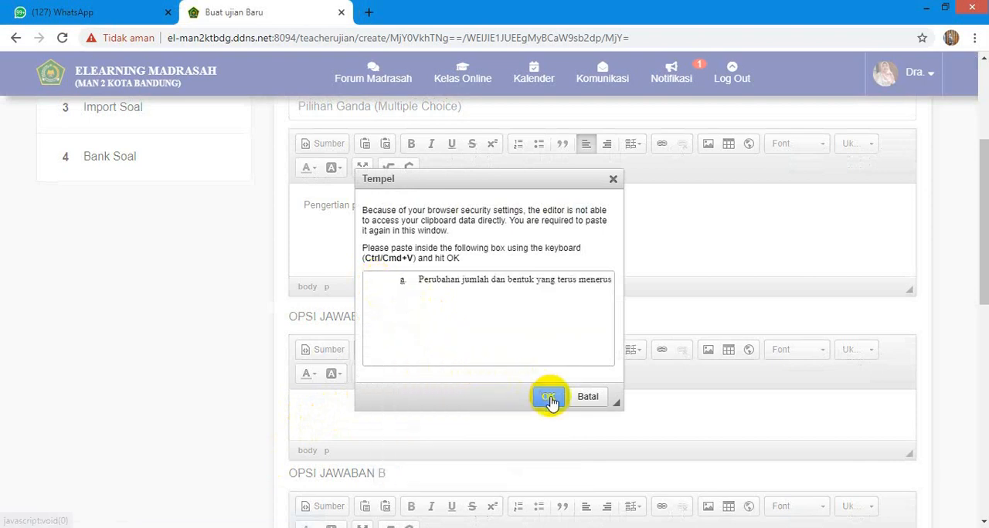
click(419, 279)
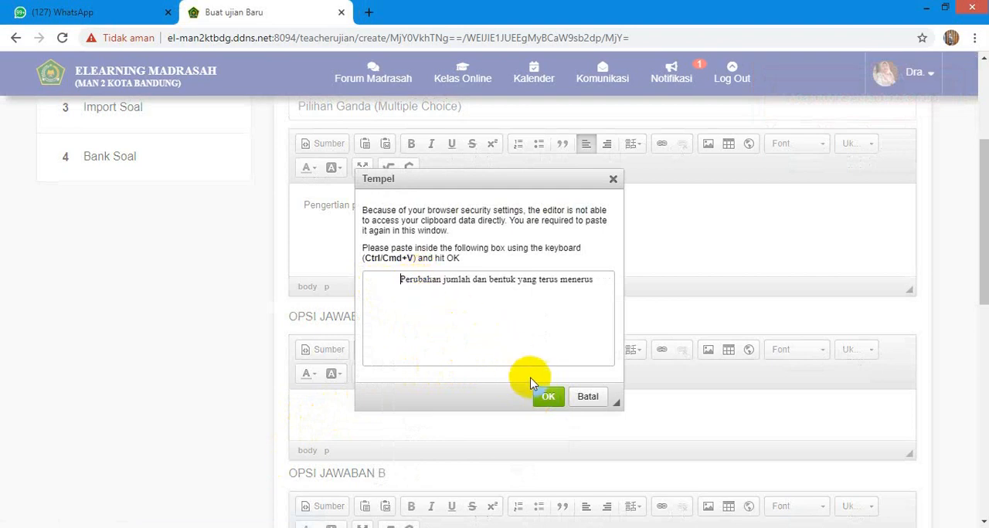
click(550, 398)
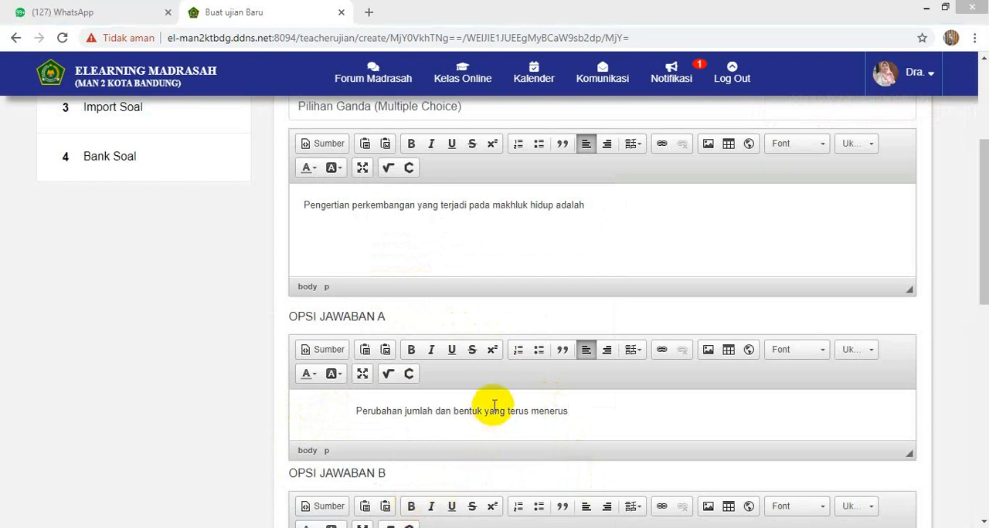
- Upload the image lisosom.png from the animasi folder to the server and insert it after the answer text in OPSI JAWABAN A
click(708, 353)
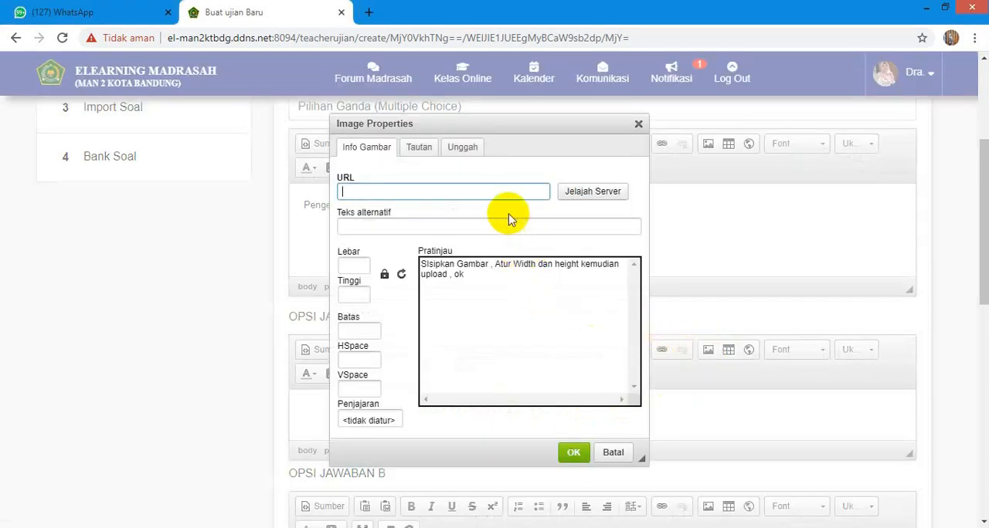
click(455, 152)
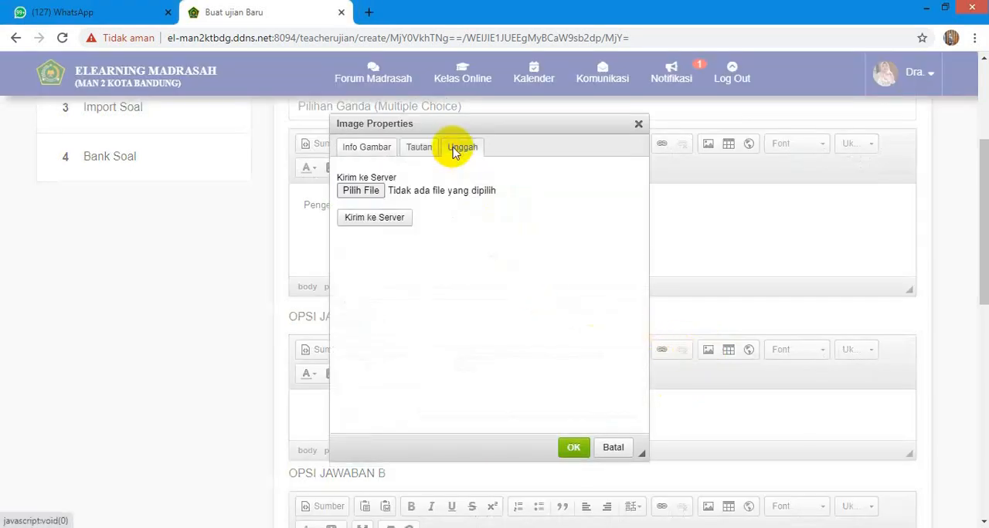
click(363, 191)
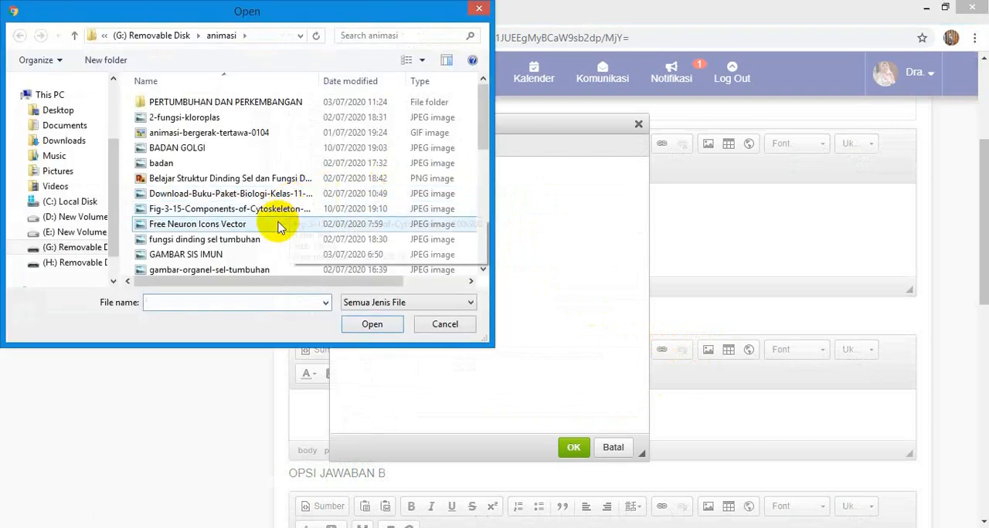
click(482, 269)
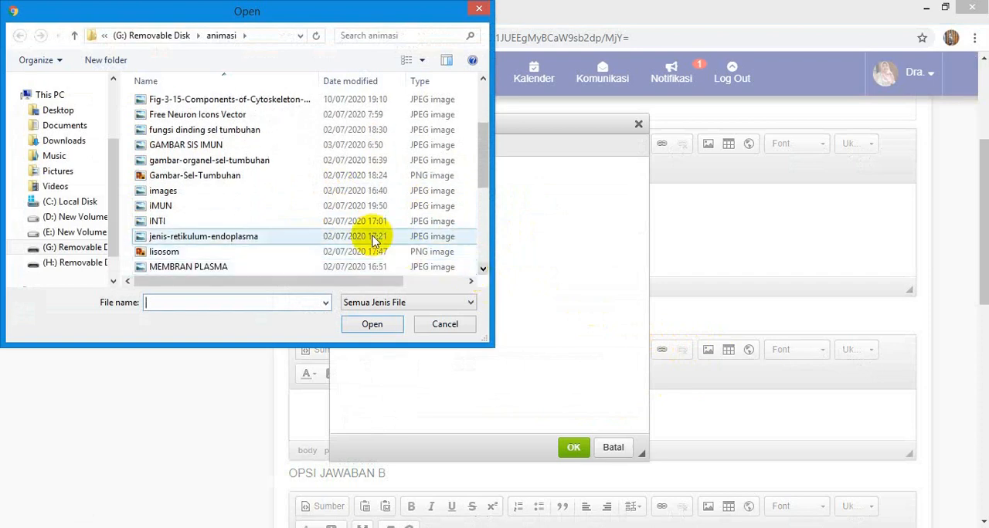
click(267, 253)
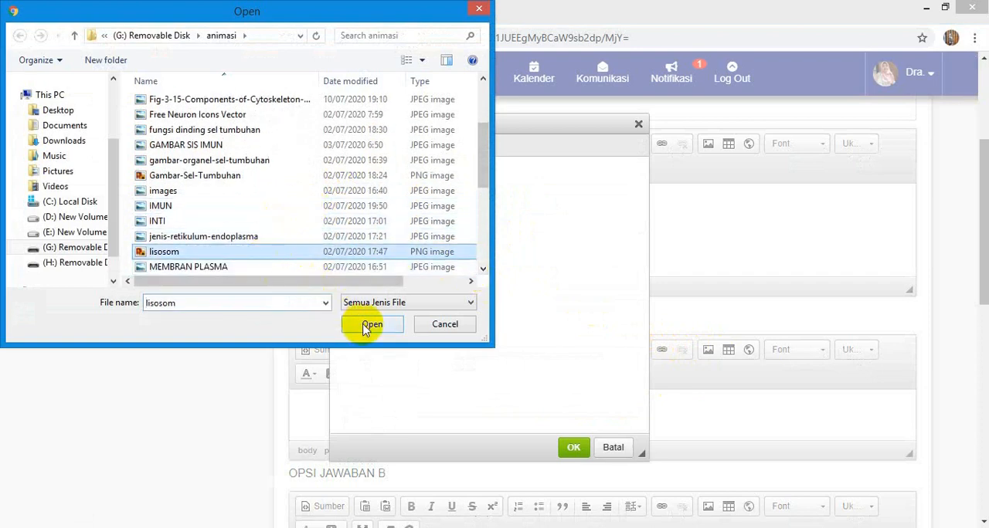
click(365, 325)
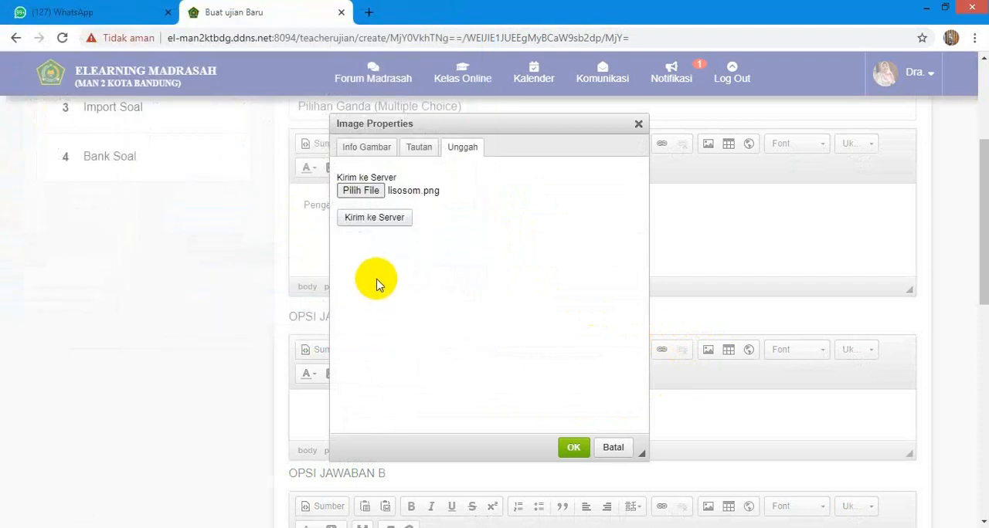
click(382, 221)
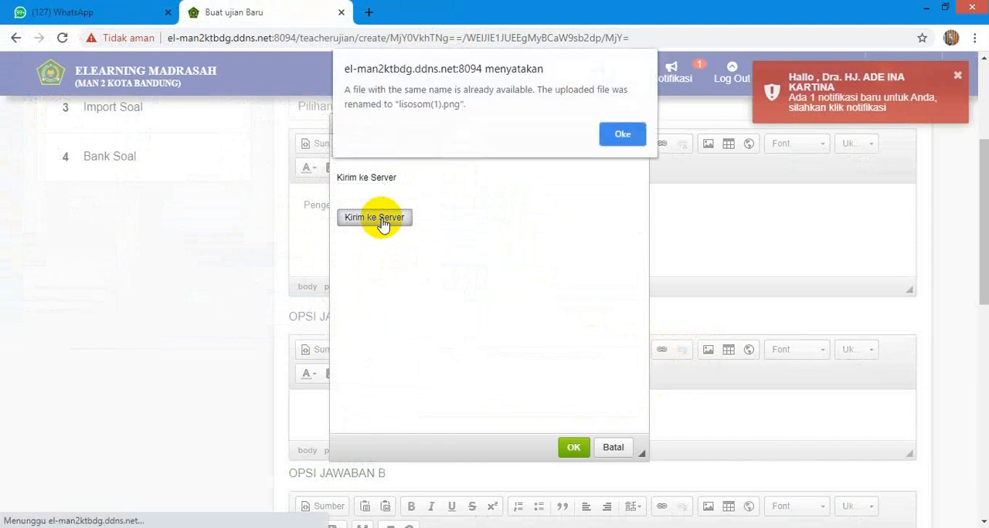
click(622, 133)
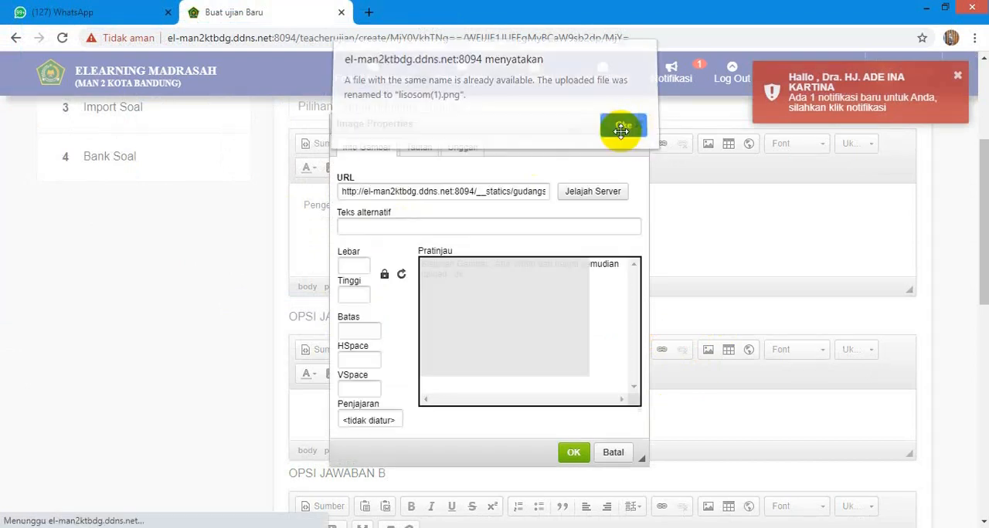
click(572, 456)
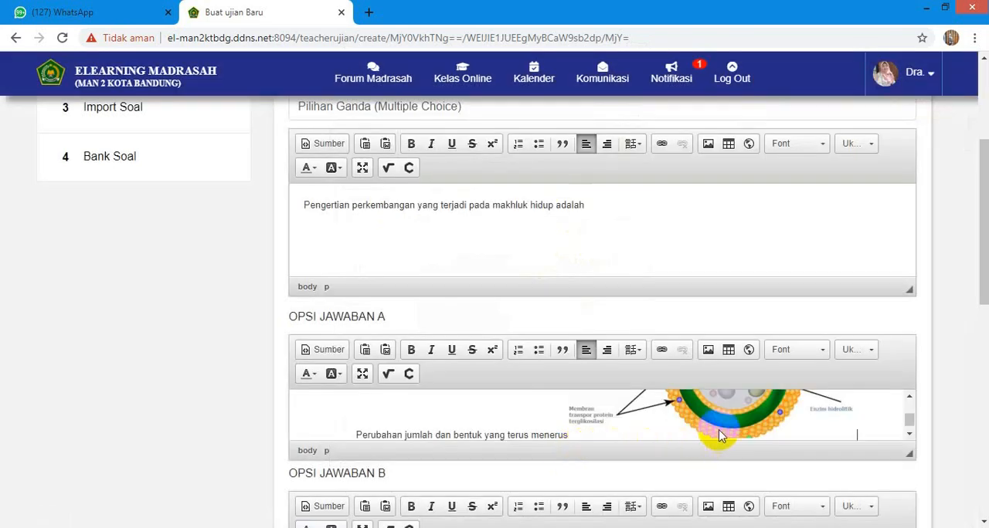
- Cancel out of the exam form and return to the CBT list of XII MIPA 3 Biologi
scroll(726, 431, down, 1)
scroll(726, 415, up, 1)
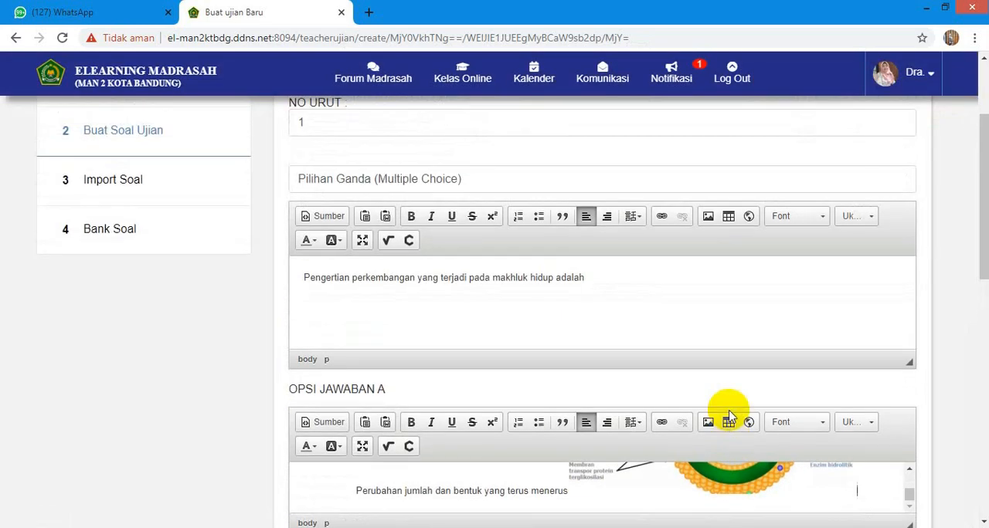
scroll(724, 421, down, 6)
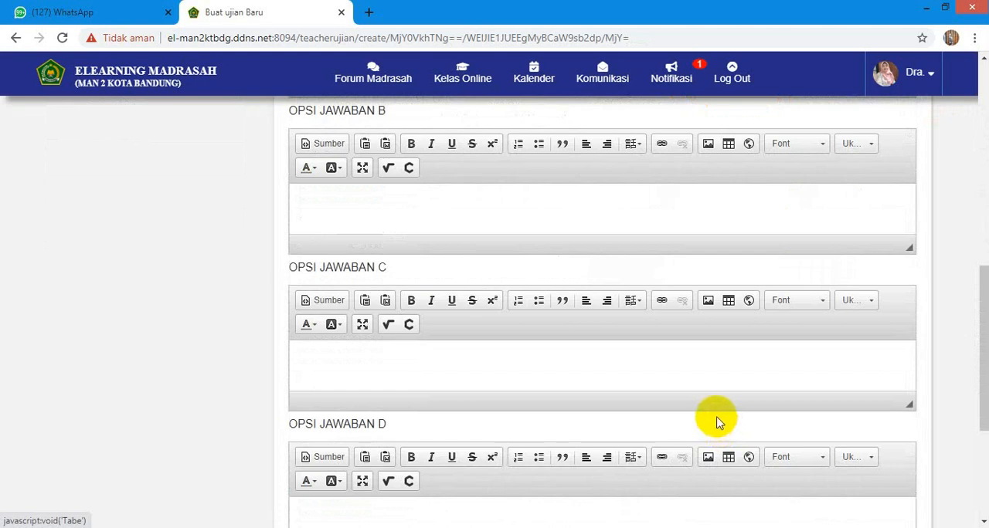
scroll(637, 371, up, 4)
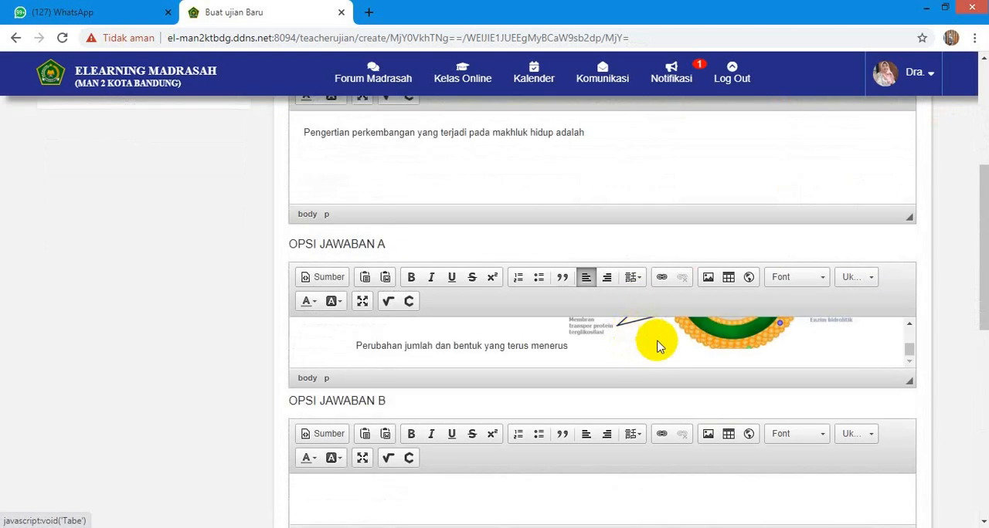
click(723, 352)
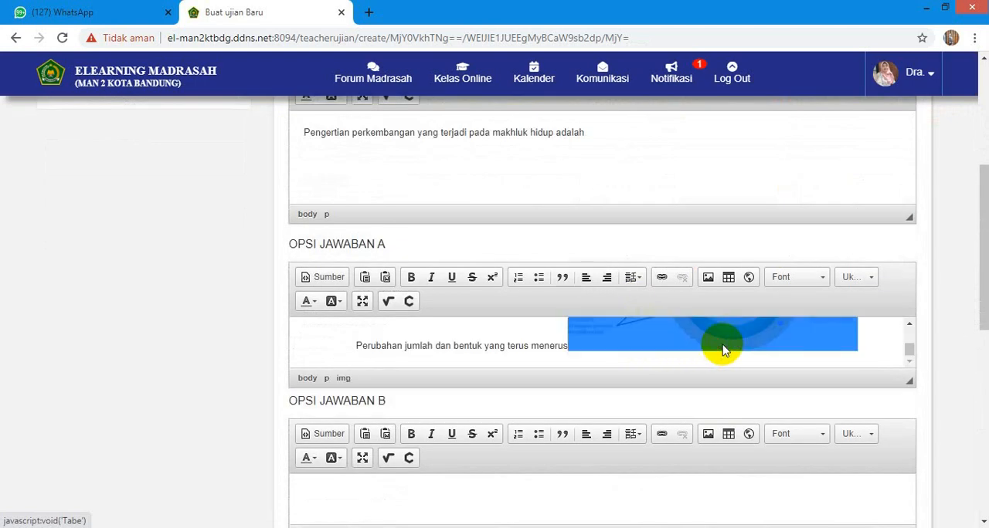
scroll(433, 363, up, 4)
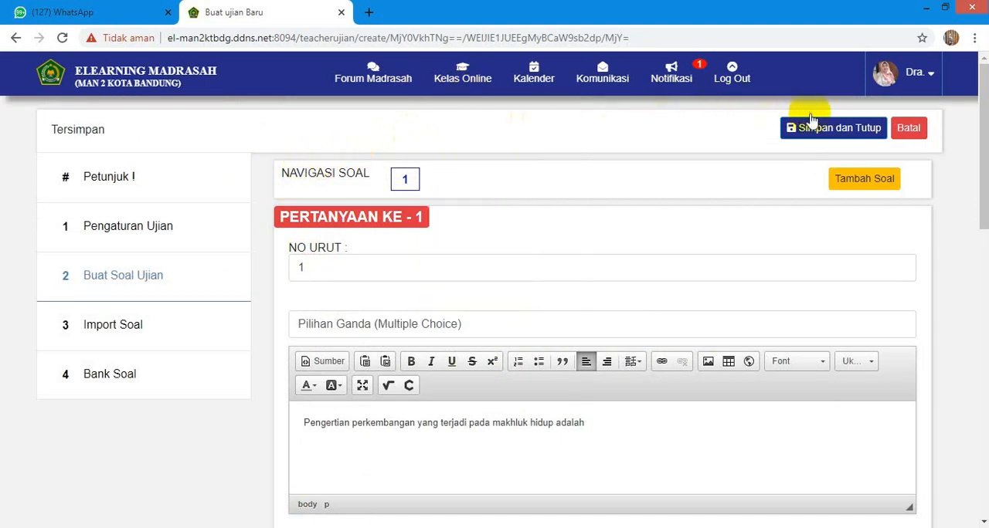
click(908, 128)
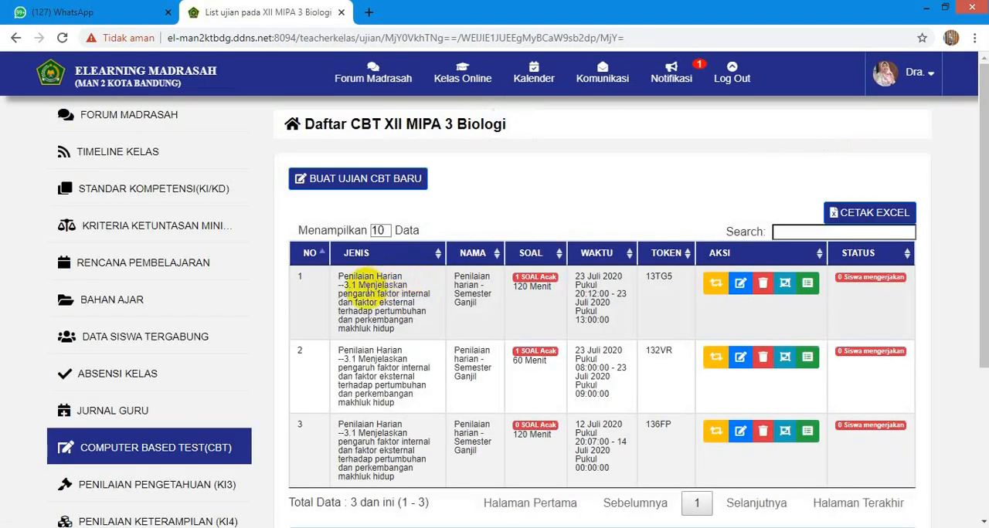
- Go to Penilaian Pengetahuan (KI3) and start a new knowledge assessment
scroll(298, 320, down, 3)
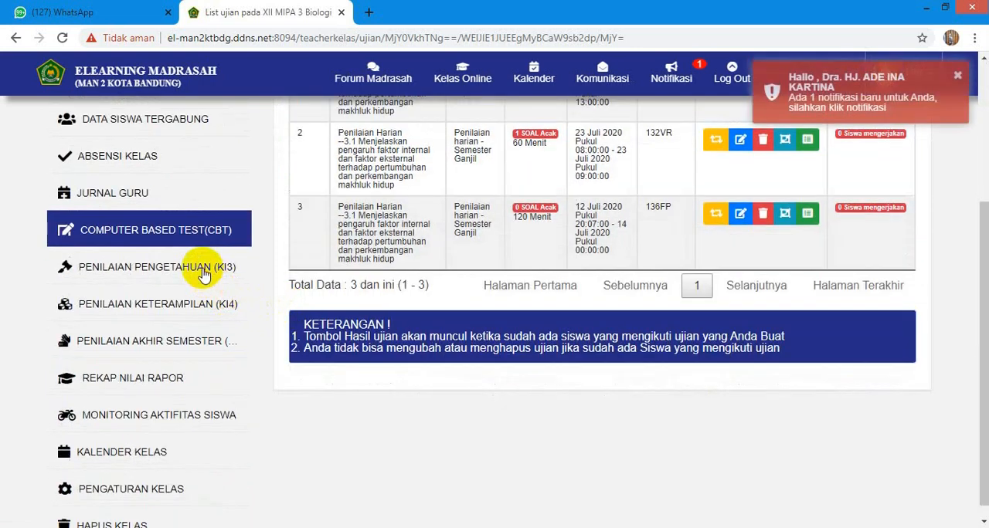
click(203, 269)
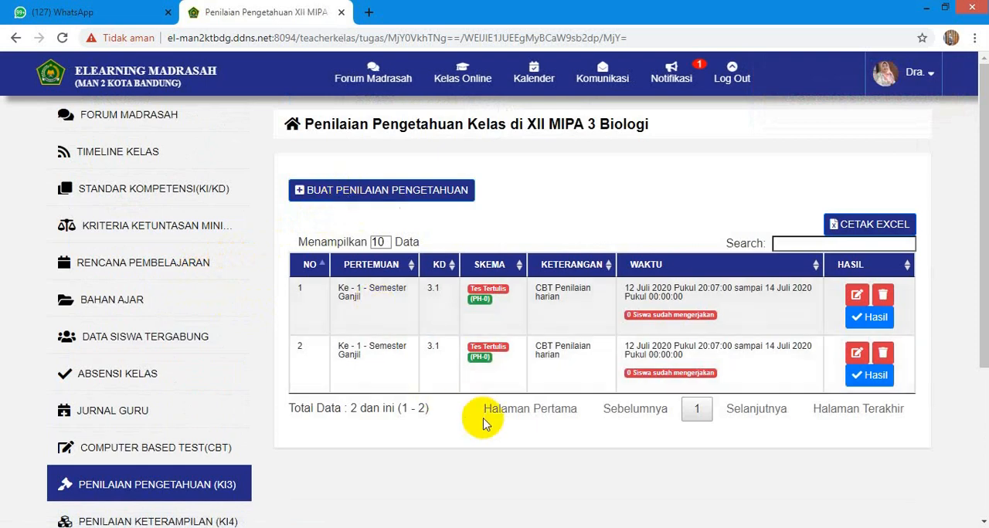
click(416, 193)
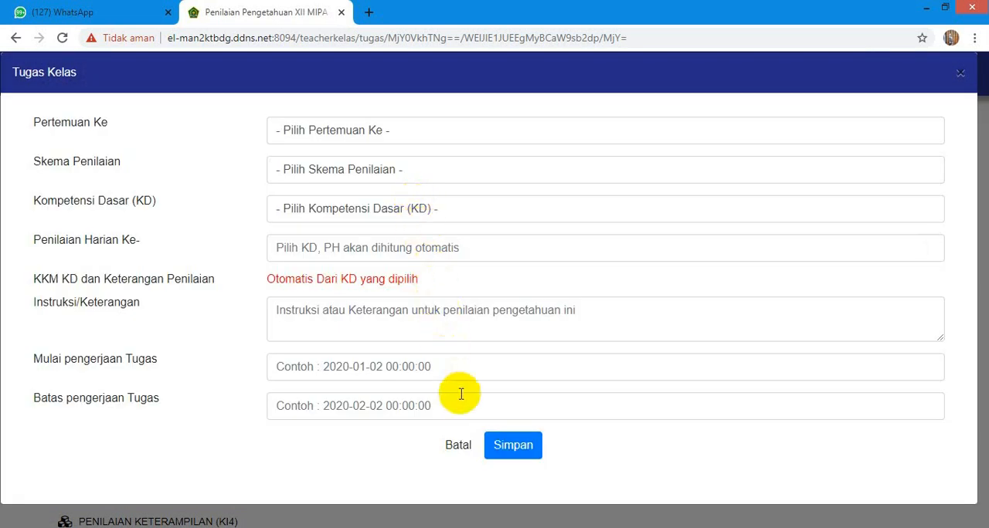
- Set the assessment's meeting to 1, its scheme to Penugasan and its competency to KD 3.1 on internal and external growth factors
click(371, 136)
click(333, 171)
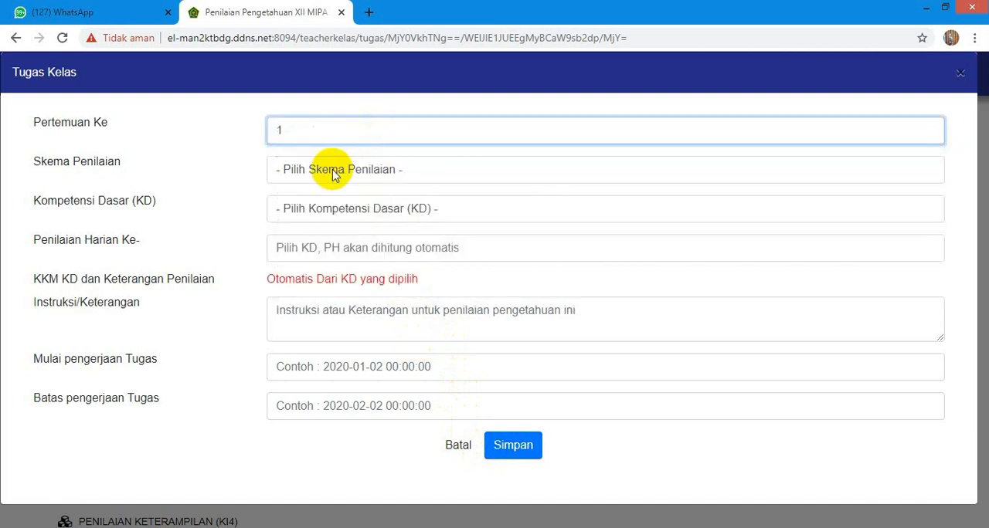
click(332, 173)
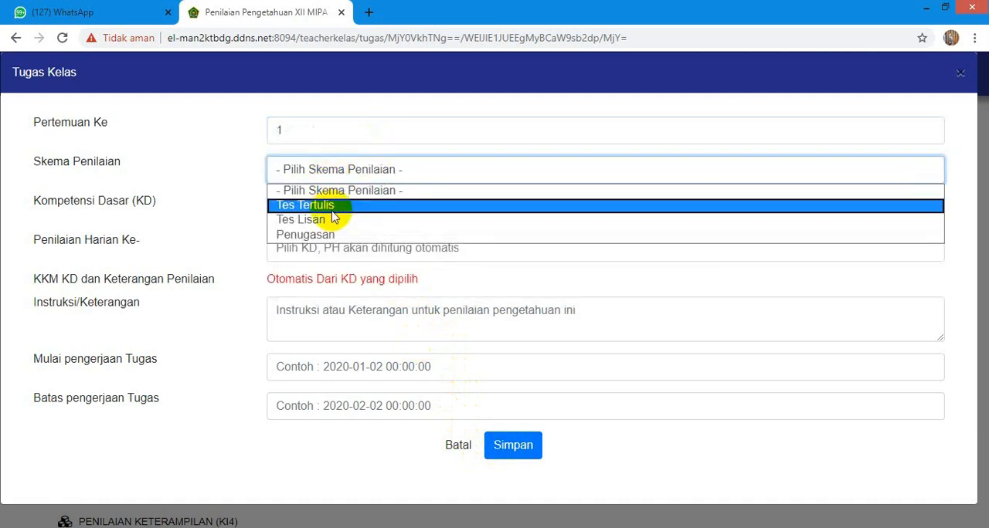
click(331, 236)
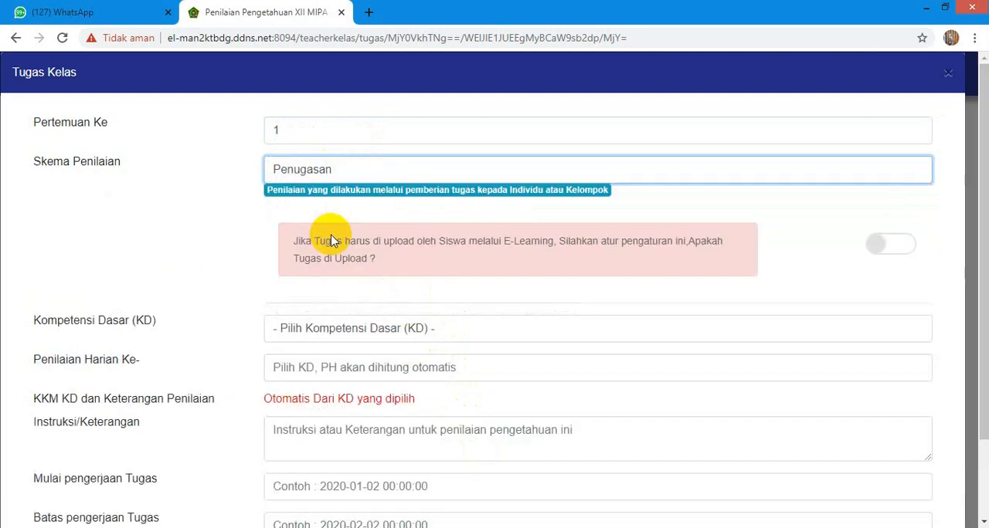
click(325, 331)
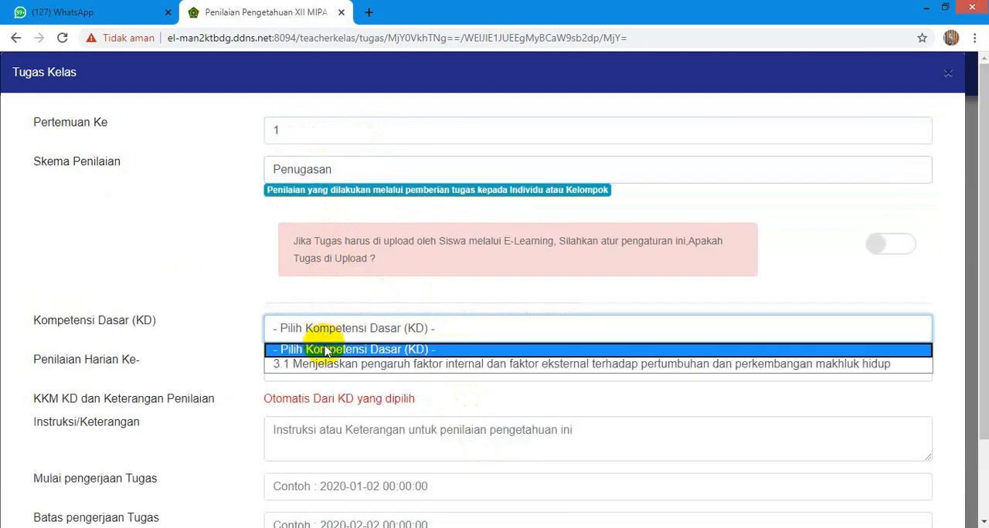
click(329, 367)
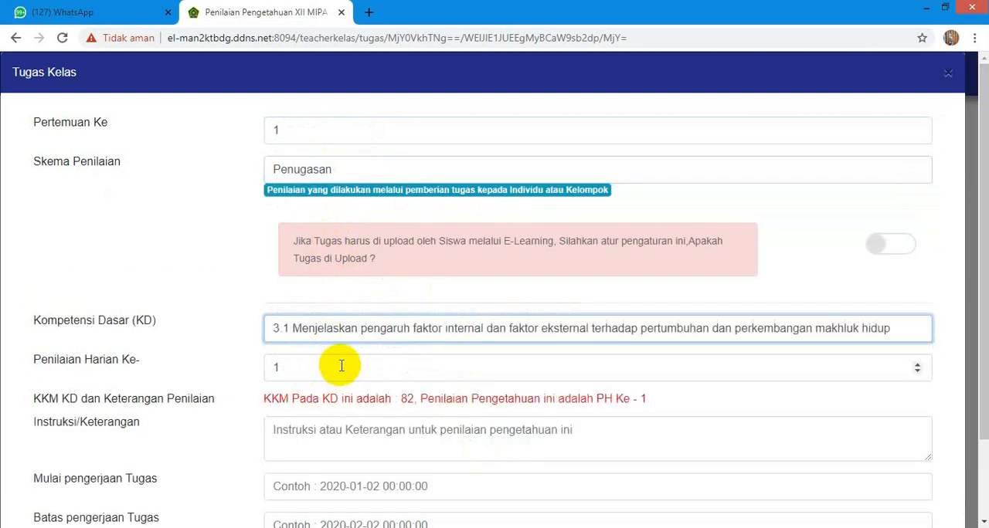
- Enter "butlah bagan perbedaan pertumbuhan dan perkembangan" as the instruction of the knowledge assessment
scroll(341, 366, down, 1)
click(332, 343)
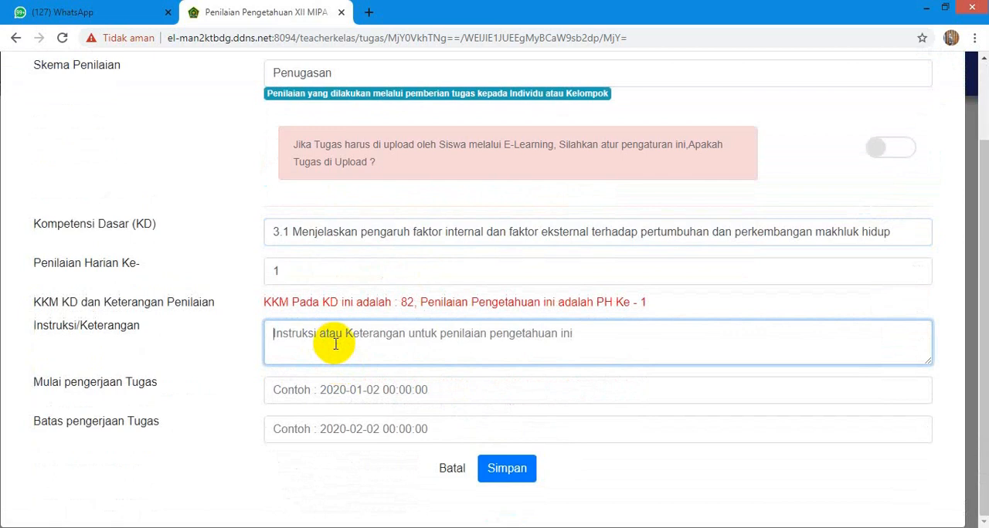
text(butlah)
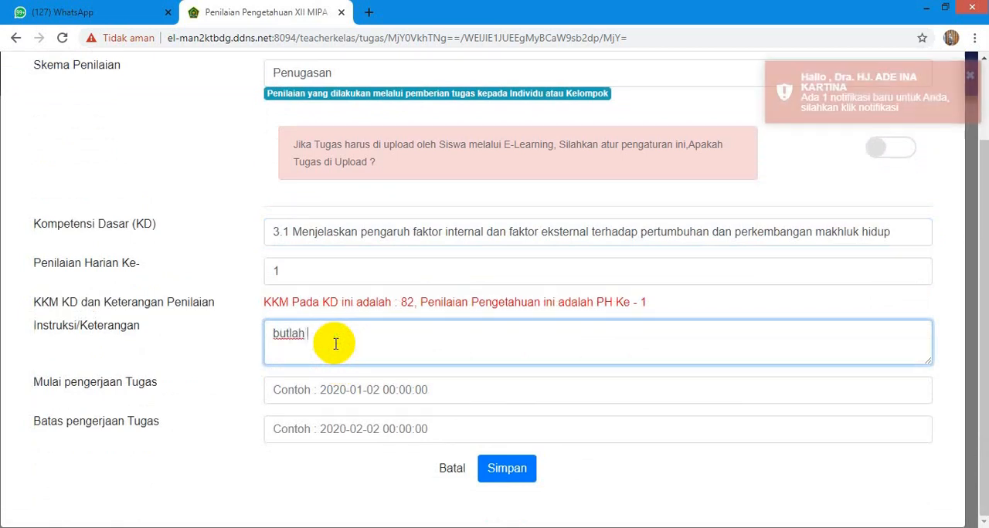
text( bagan perbedaan pertumbuhan dan perkembangan)
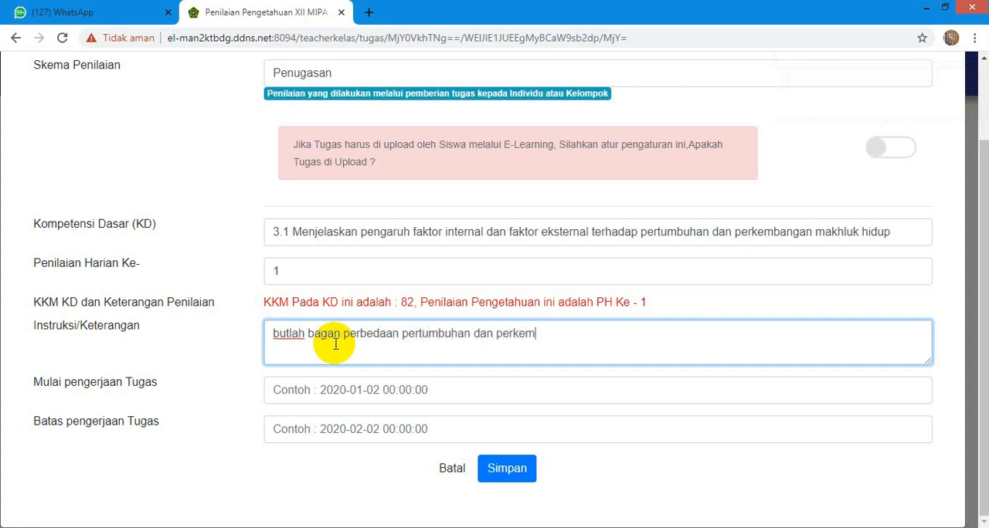
- Look at the task's start and deadline fields, leave them empty and cancel the new knowledge assessment
click(375, 396)
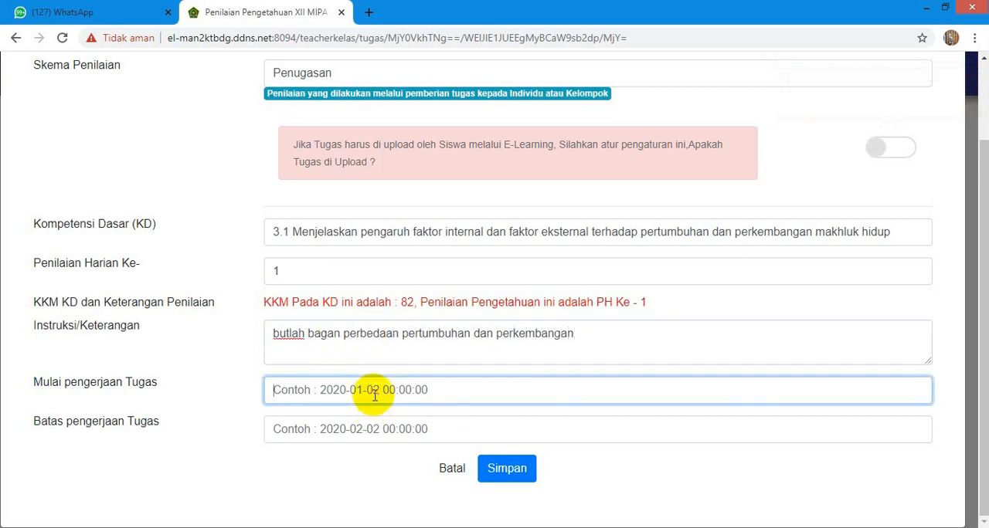
click(376, 432)
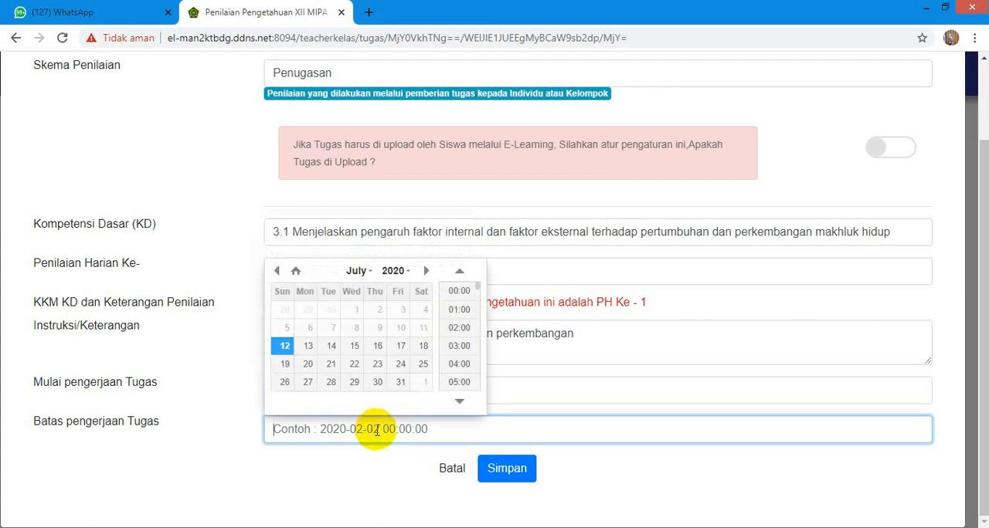
click(455, 469)
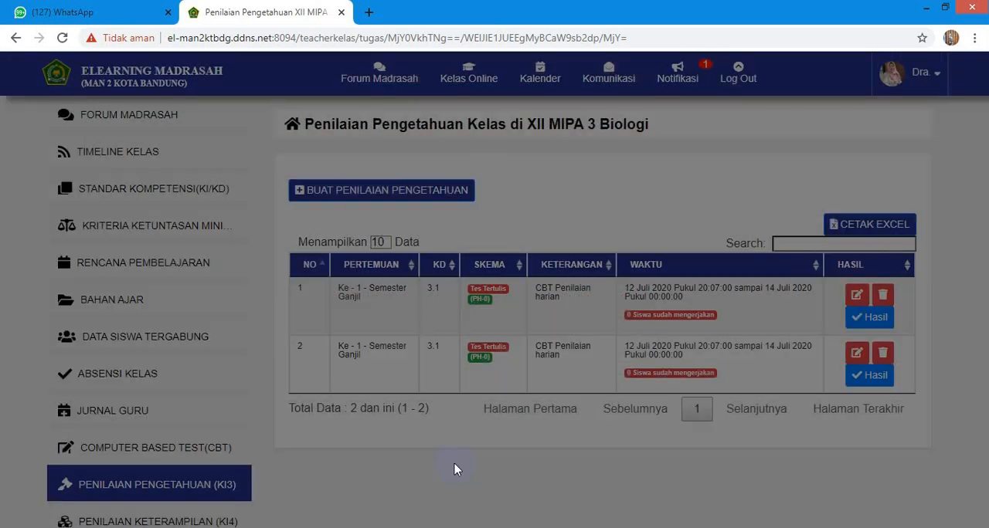
- Go to Penilaian Keterampilan (KI4) and start a new skills assessment
scroll(307, 350, down, 3)
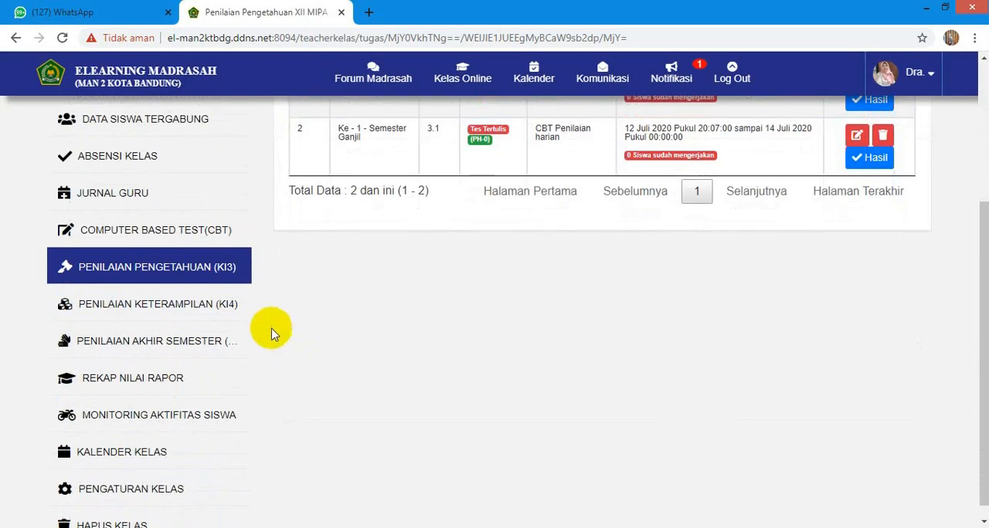
click(214, 309)
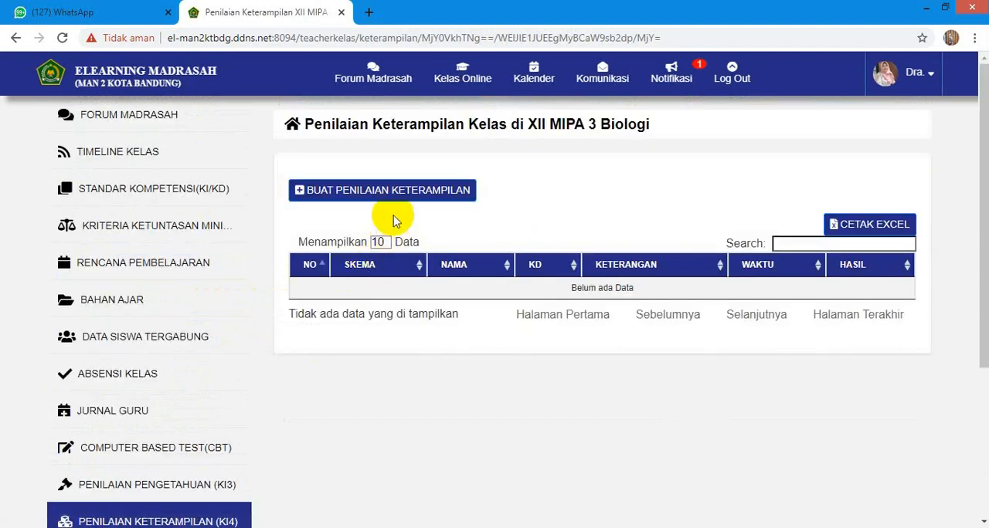
click(394, 191)
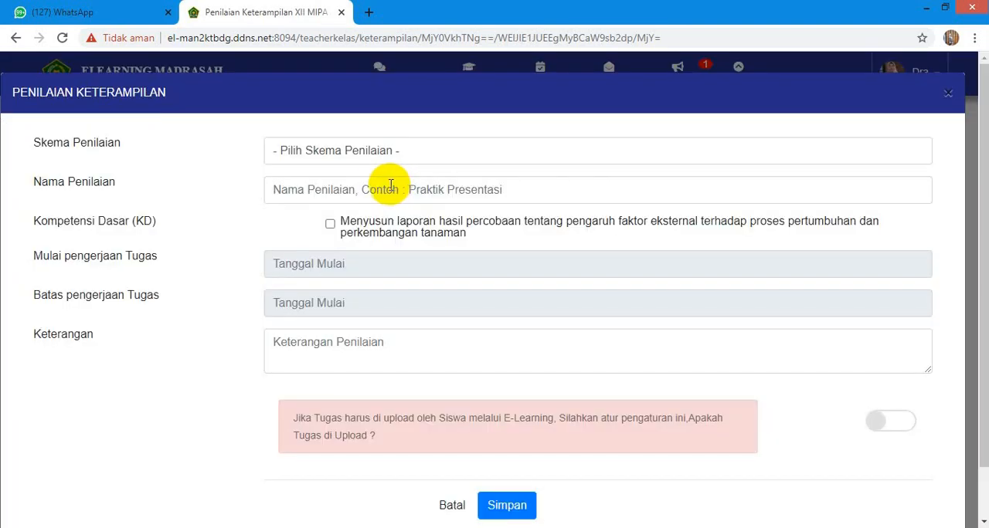
- Set the skills assessment's scheme to Unjuk Kerja / Praktek and name it "praktikum pertumbuhan"
click(306, 152)
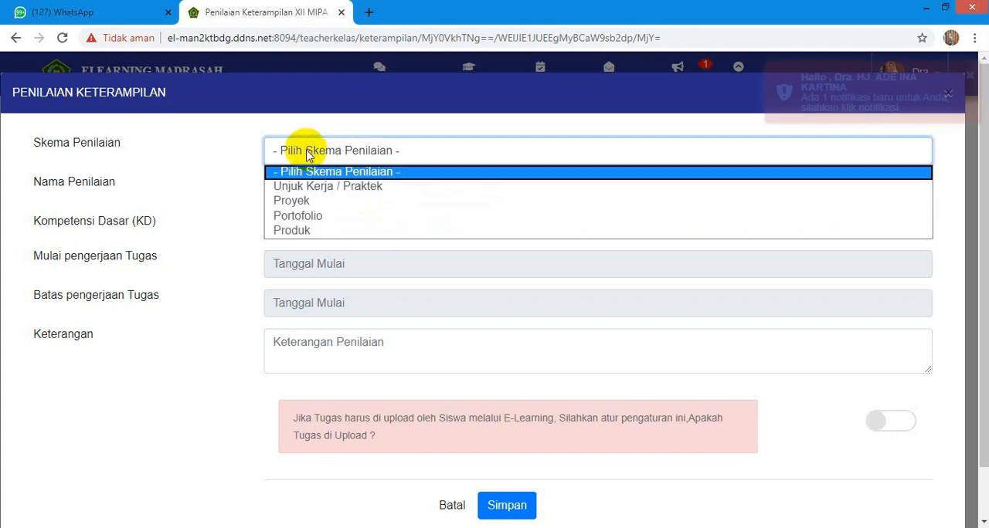
click(311, 187)
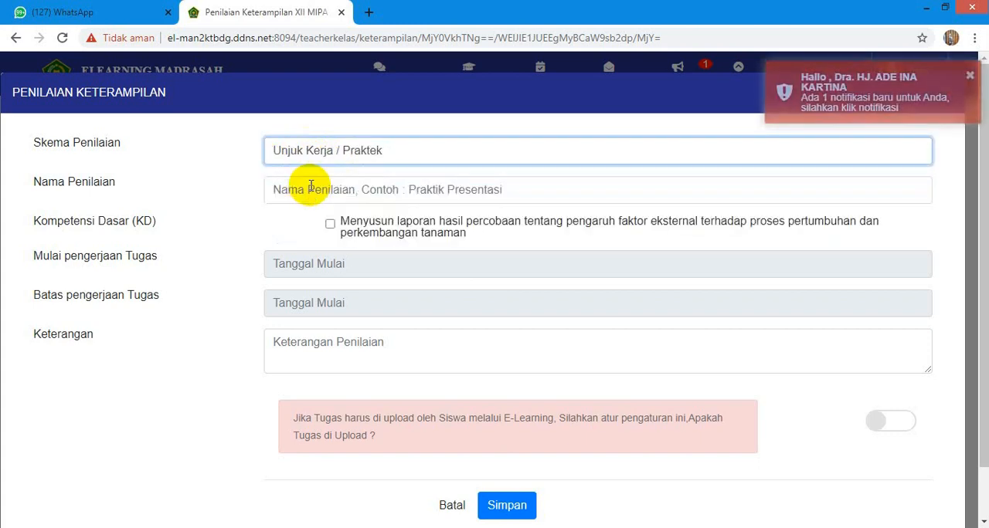
click(293, 191)
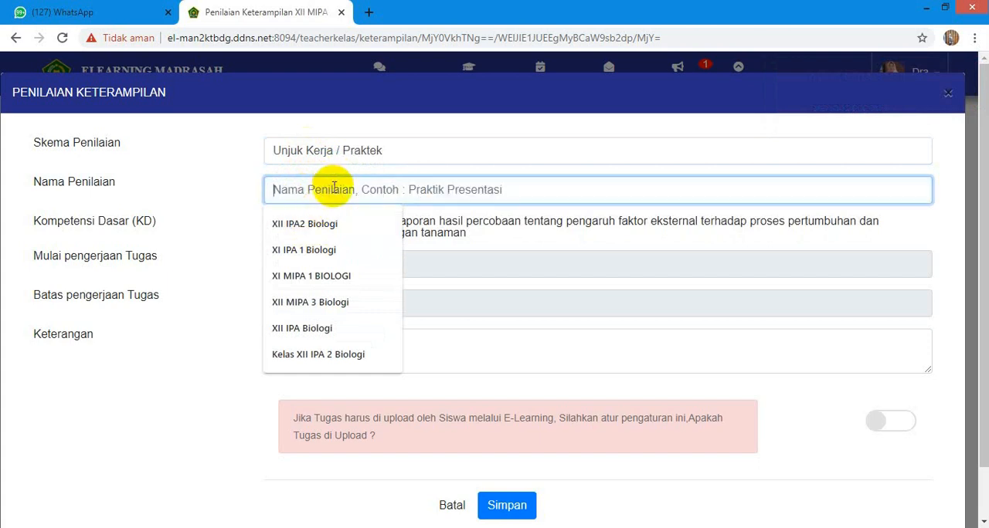
text(praktikum pertumbuhan)
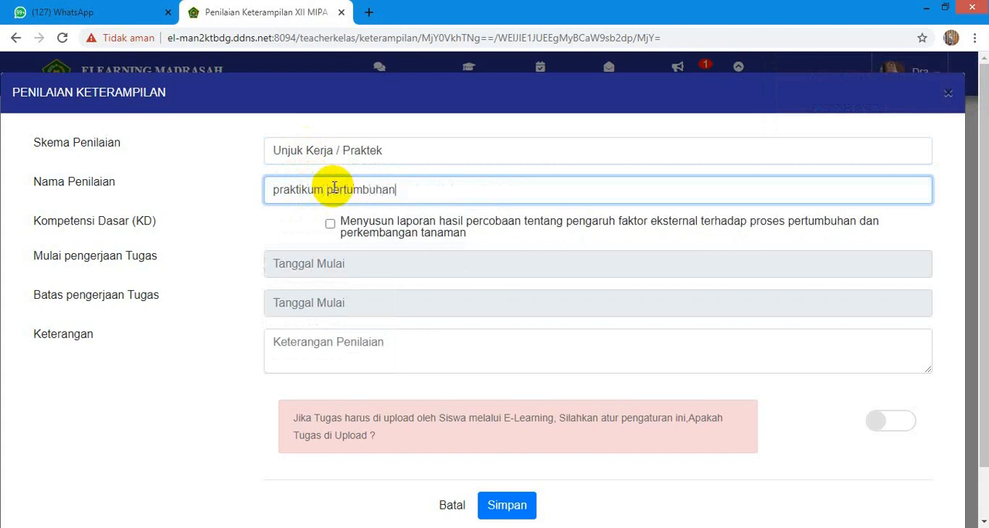
- Leave the start date empty, enter "buatlah suatu proyek pertumbuhan pada kacang kedelai" as the description and cancel the new skills assessment
click(329, 264)
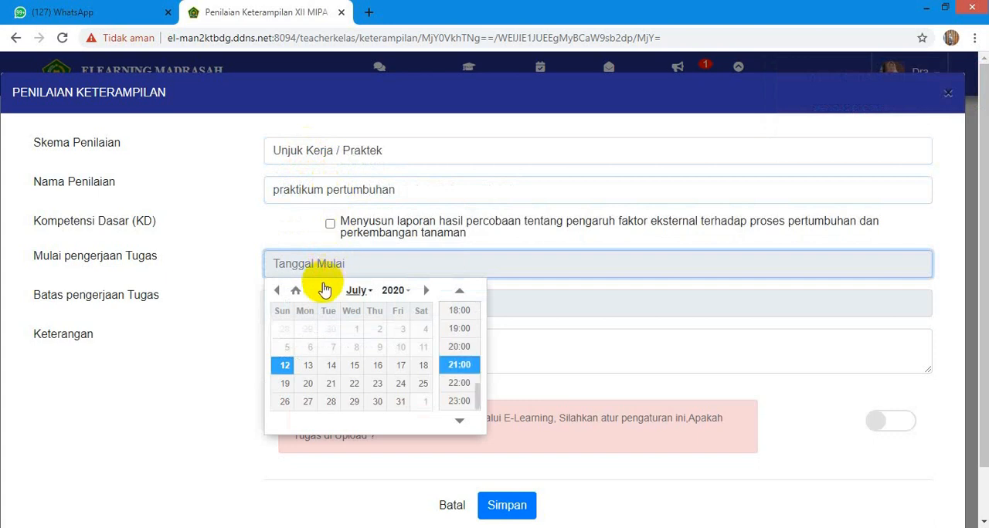
click(532, 340)
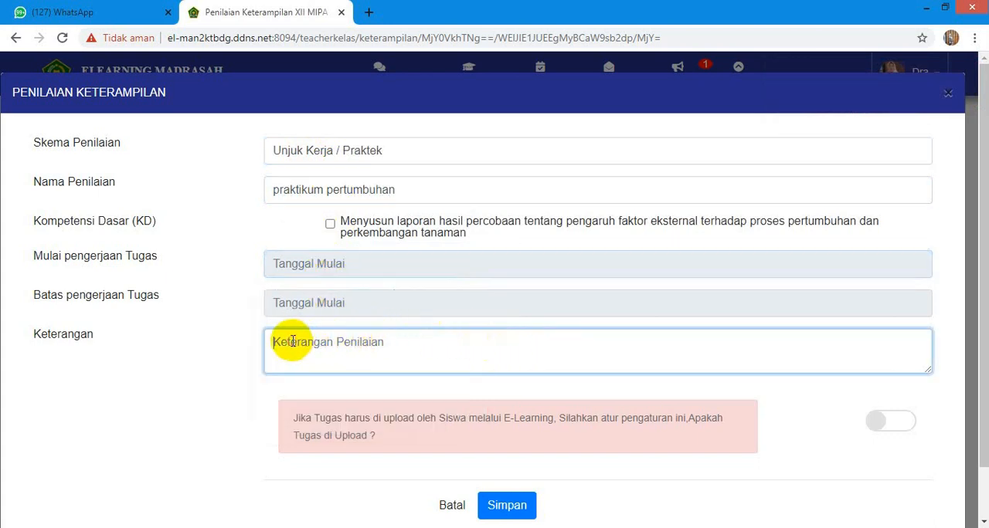
text(buatlah suatu proyek)
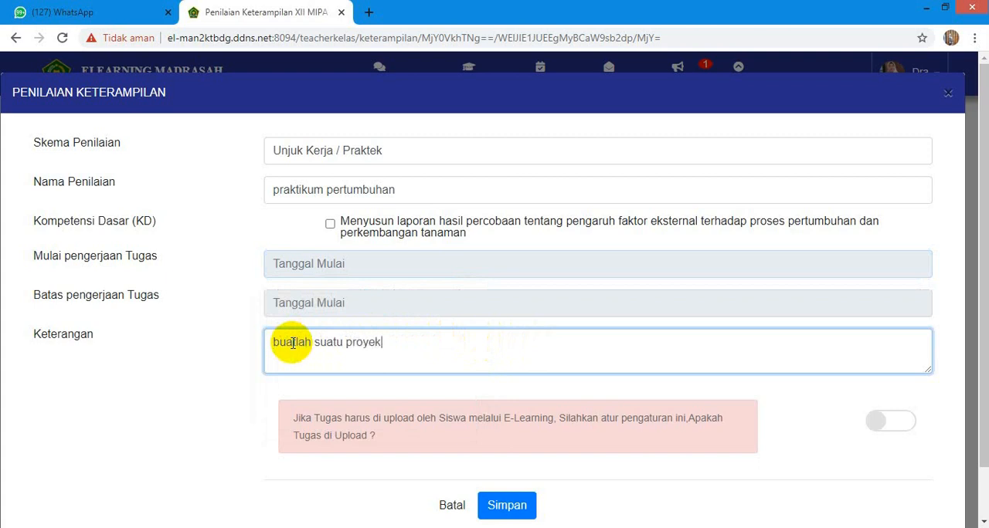
text(tu)
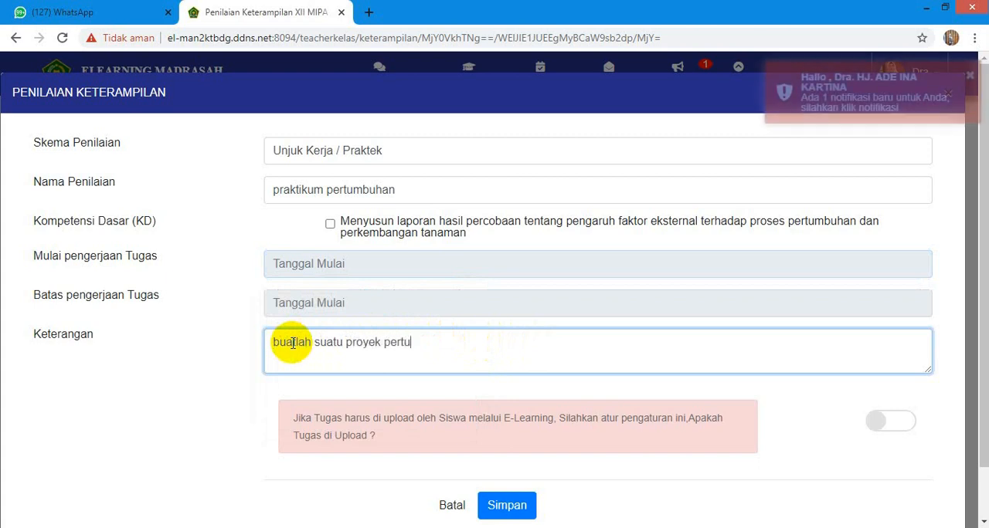
text(mbuhan pada kacang kedelai)
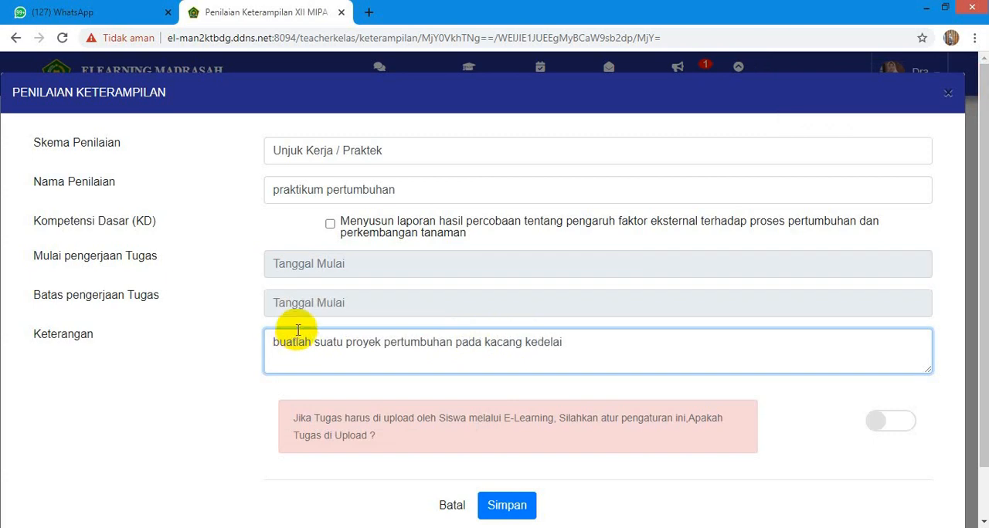
click(452, 506)
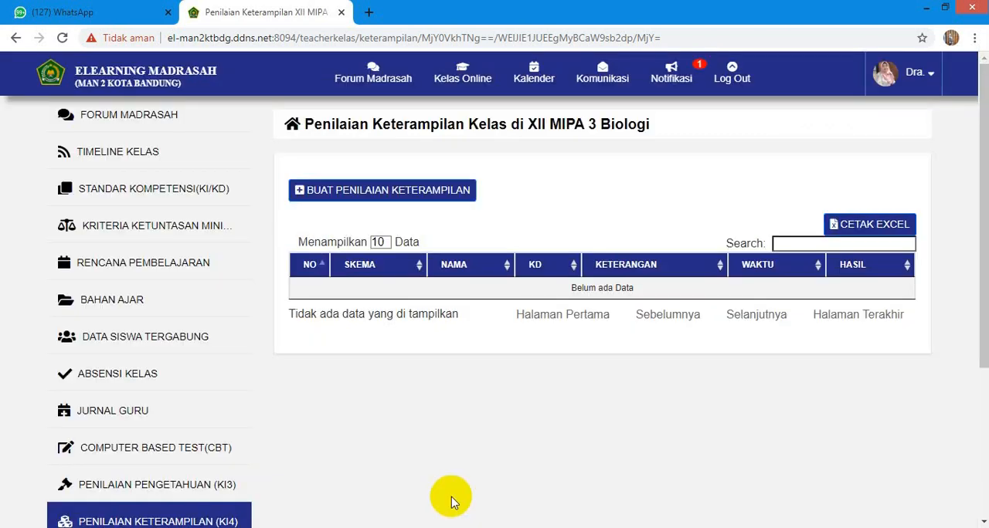
- View the class's end-of-semester assessment page (Penilaian Akhir Semester) and its report grade recap (Rekap Nilai Rapor)
scroll(270, 378, down, 3)
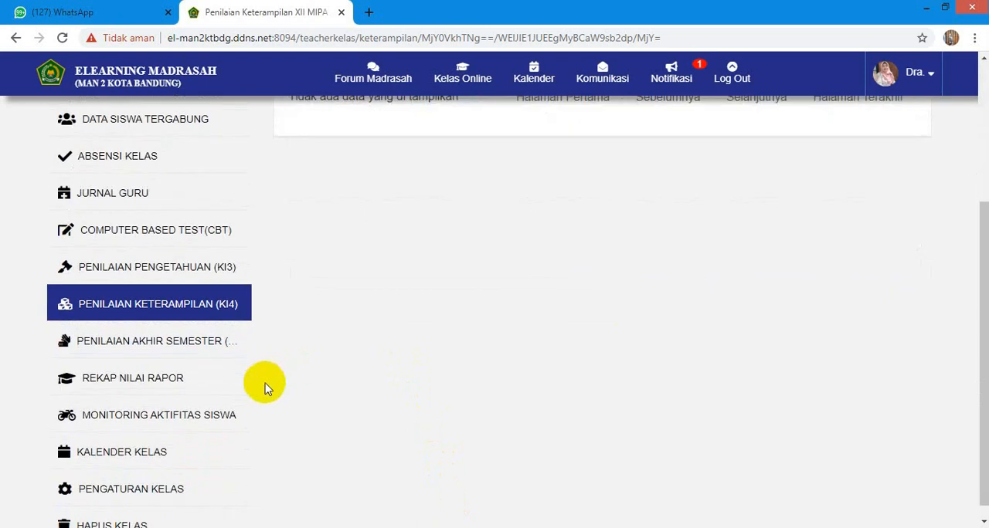
click(205, 350)
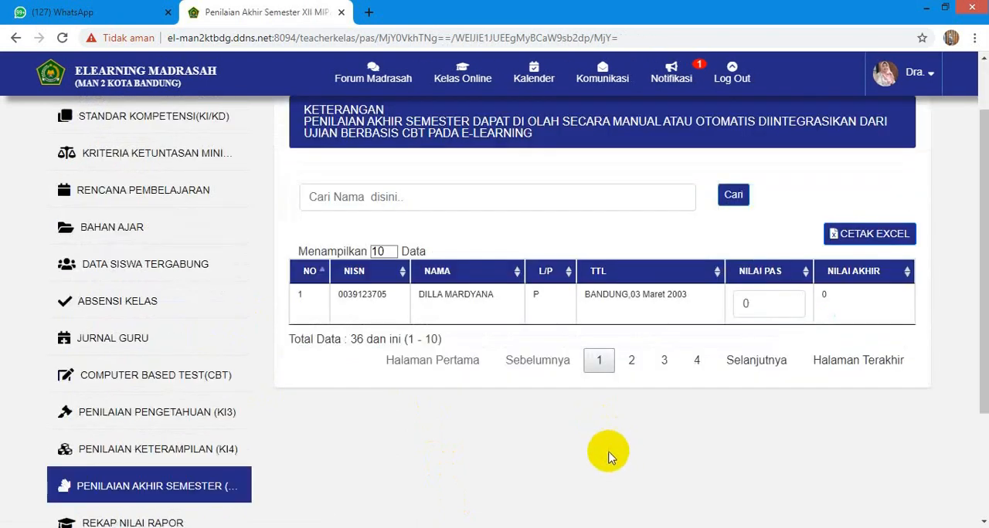
scroll(325, 439, down, 3)
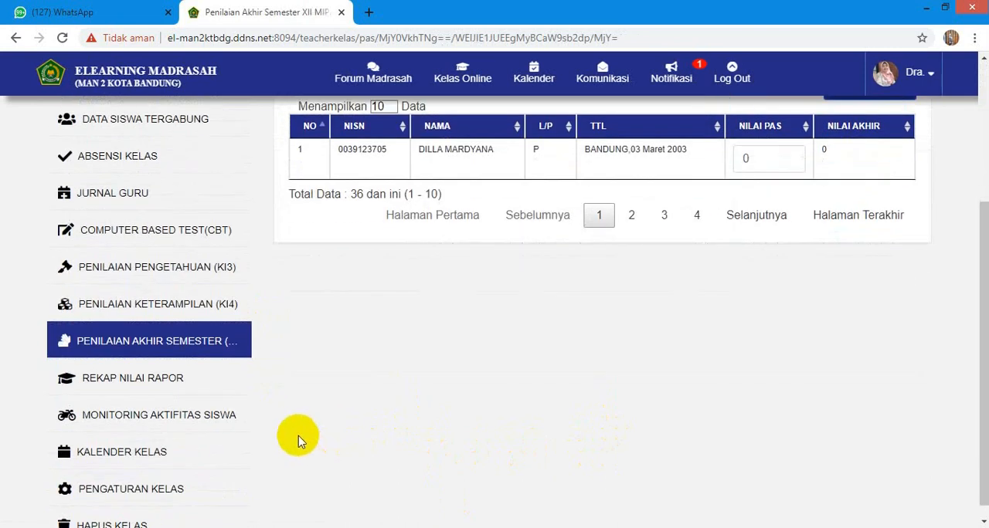
click(188, 383)
scroll(197, 394, down, 3)
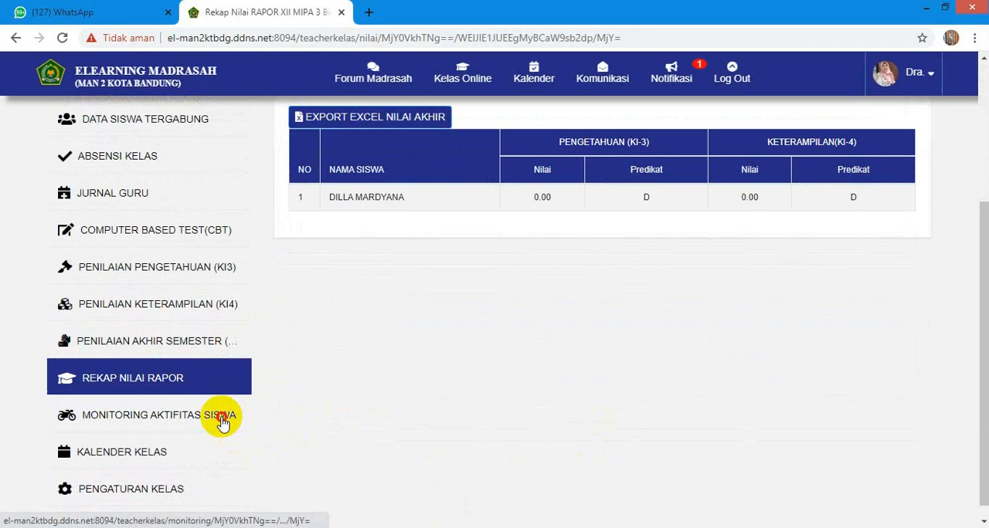
- Review the student activity log in Monitoring Aktifitas Siswa and the scheduled events in the class calendar (Kalender Kelas)
click(224, 421)
scroll(431, 300, down, 3)
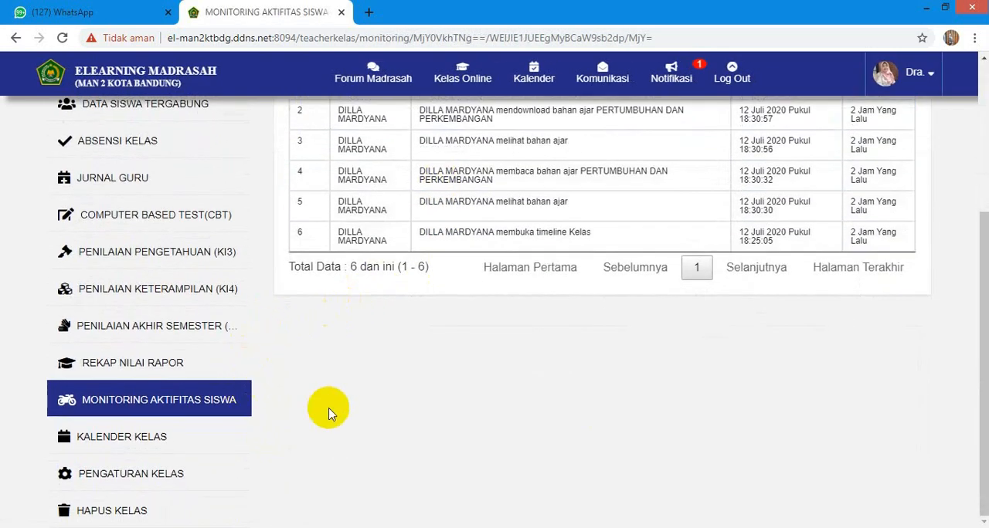
click(155, 440)
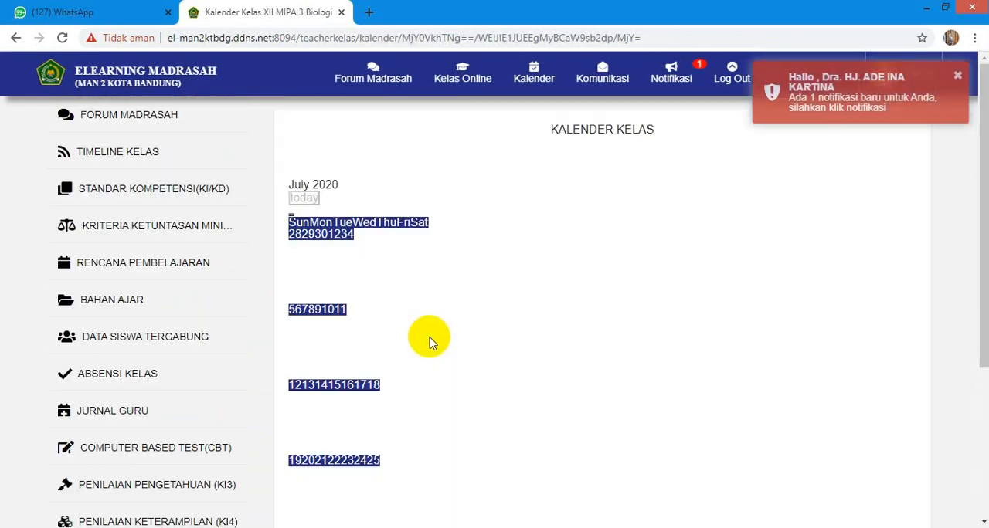
scroll(436, 333, down, 2)
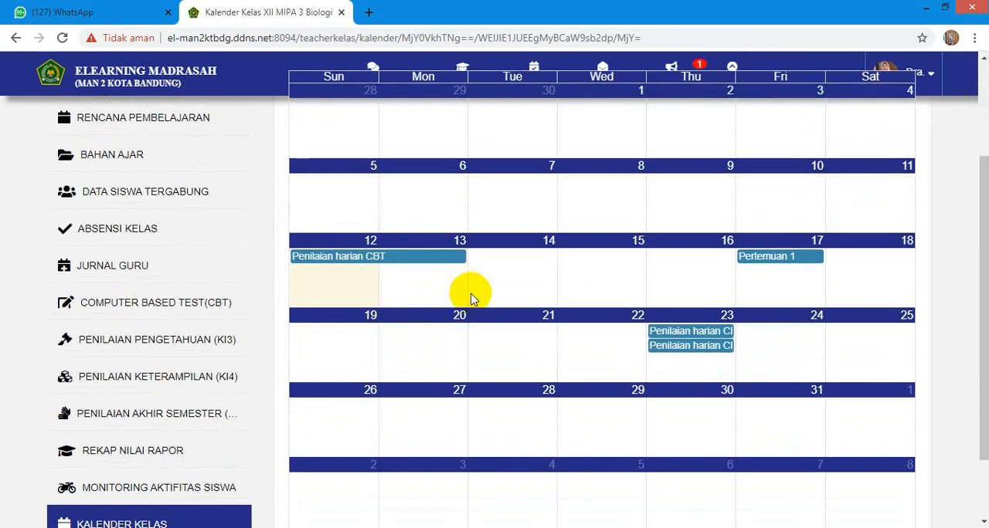
scroll(469, 302, down, 1)
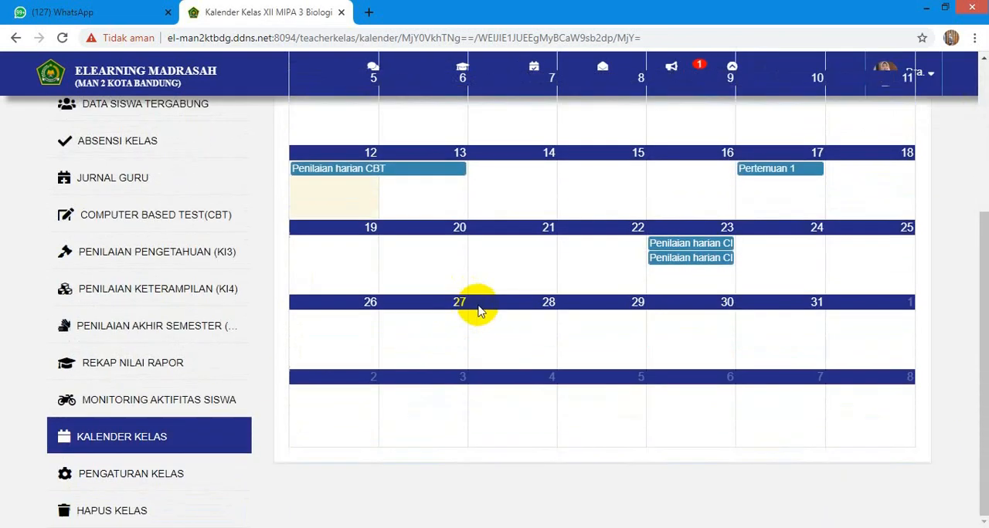
- Open the class settings (Pengaturan Kelas) and look at the choices for Agenda Pertemuan without selecting another value
click(158, 484)
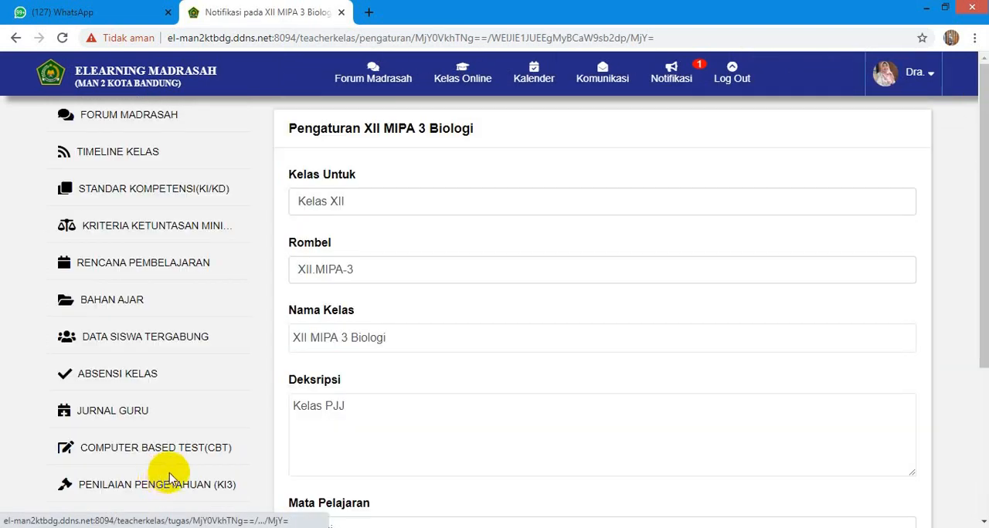
scroll(271, 430, down, 3)
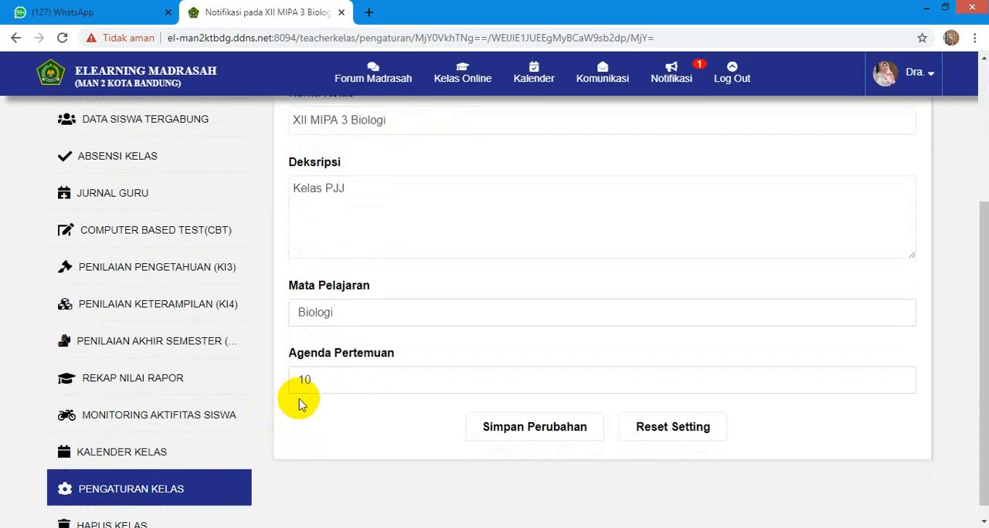
click(321, 390)
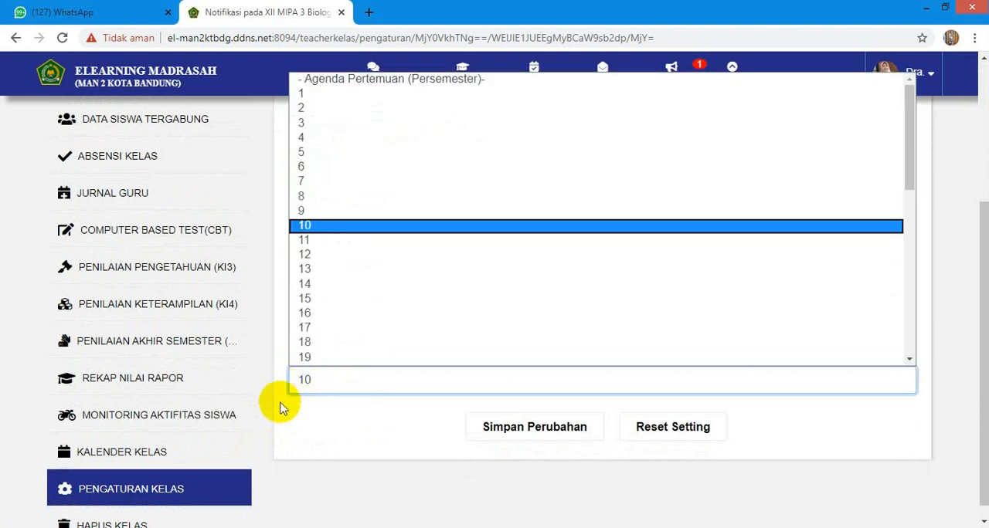
scroll(266, 421, down, 1)
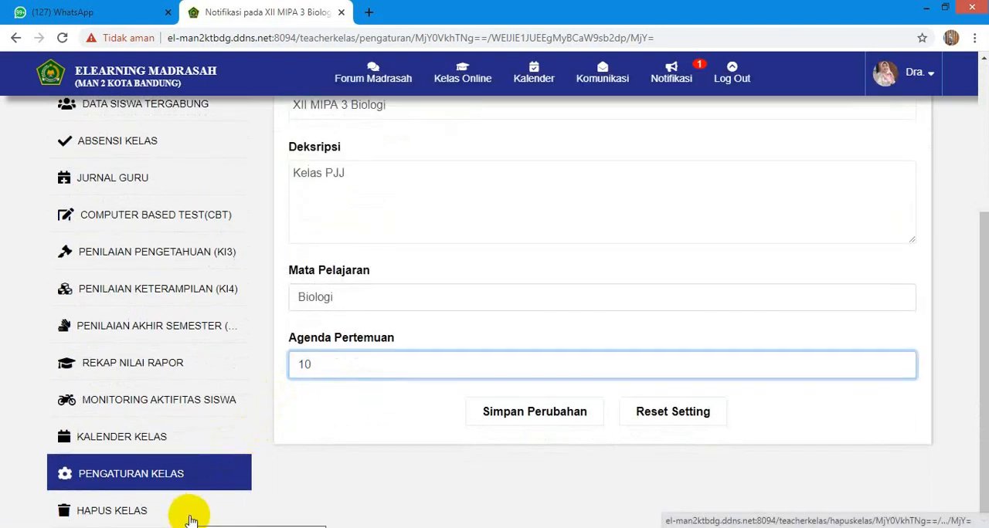